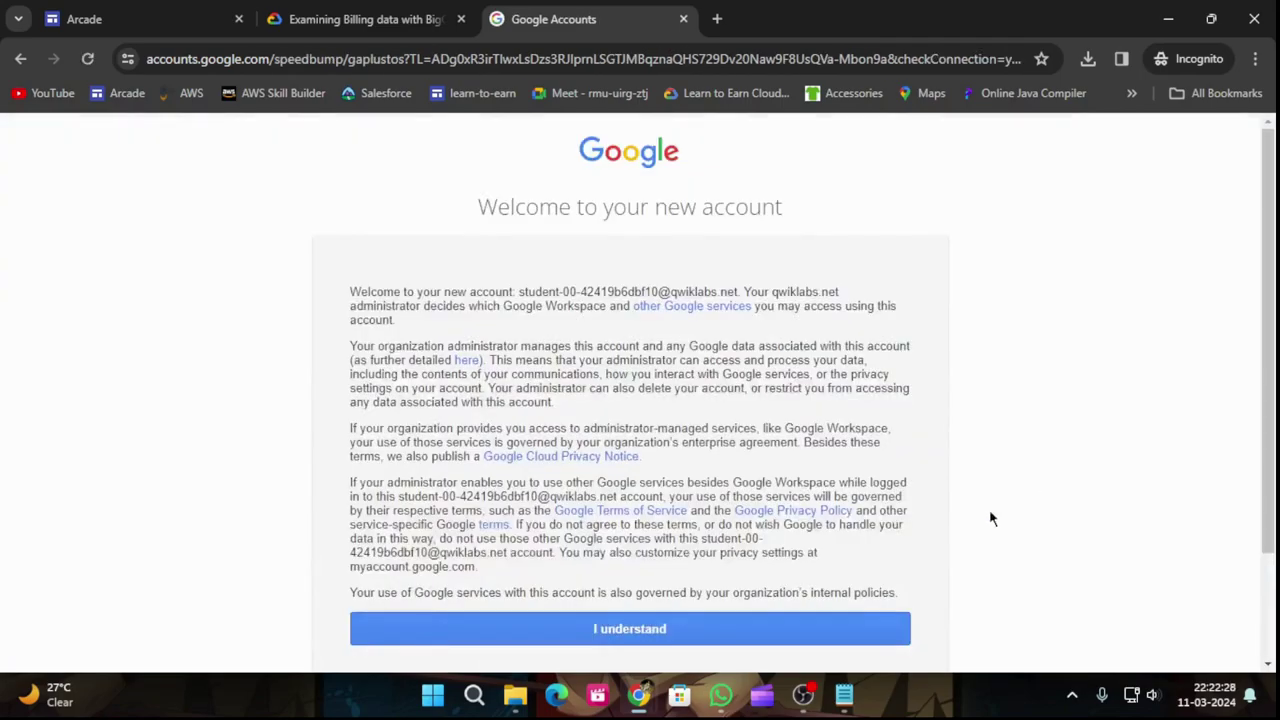
Accept the new-account notice and agree to the Google Cloud terms to enter the console.
click(660, 641)
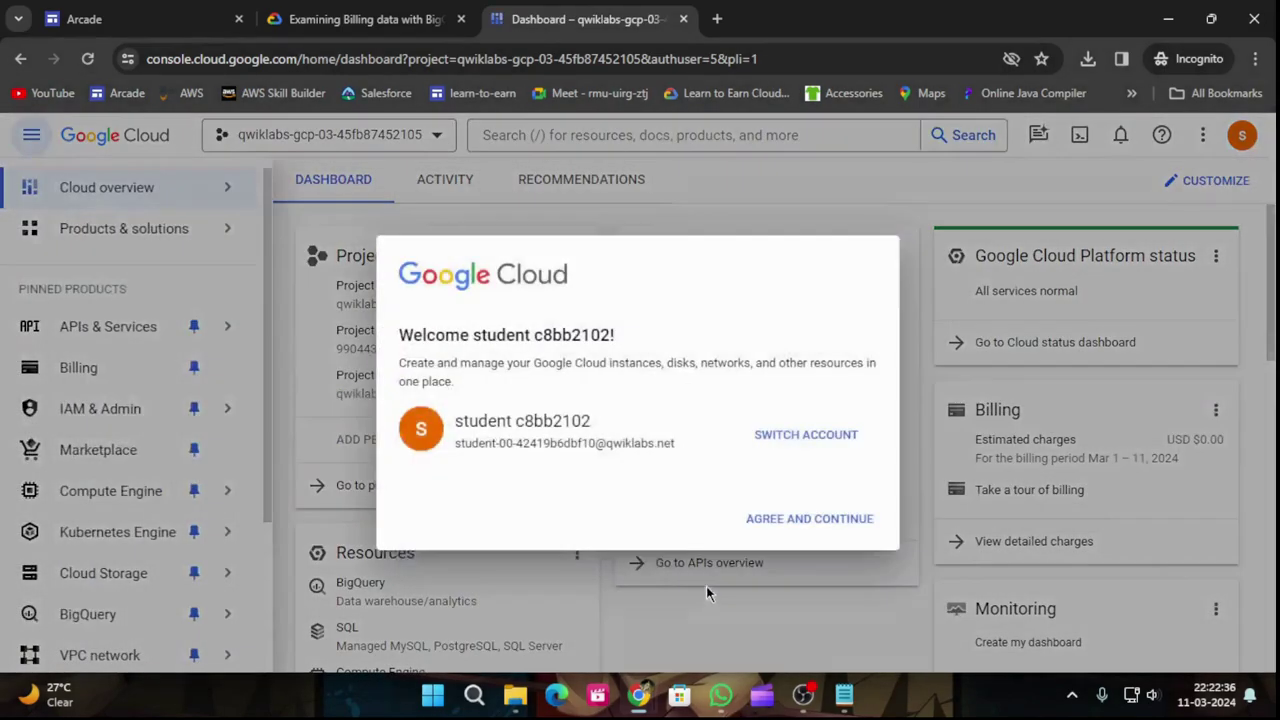
click(406, 512)
click(752, 622)
Check the Task 1 lab instructions, then open BigQuery in the Cloud console and dismiss its welcome message.
click(362, 14)
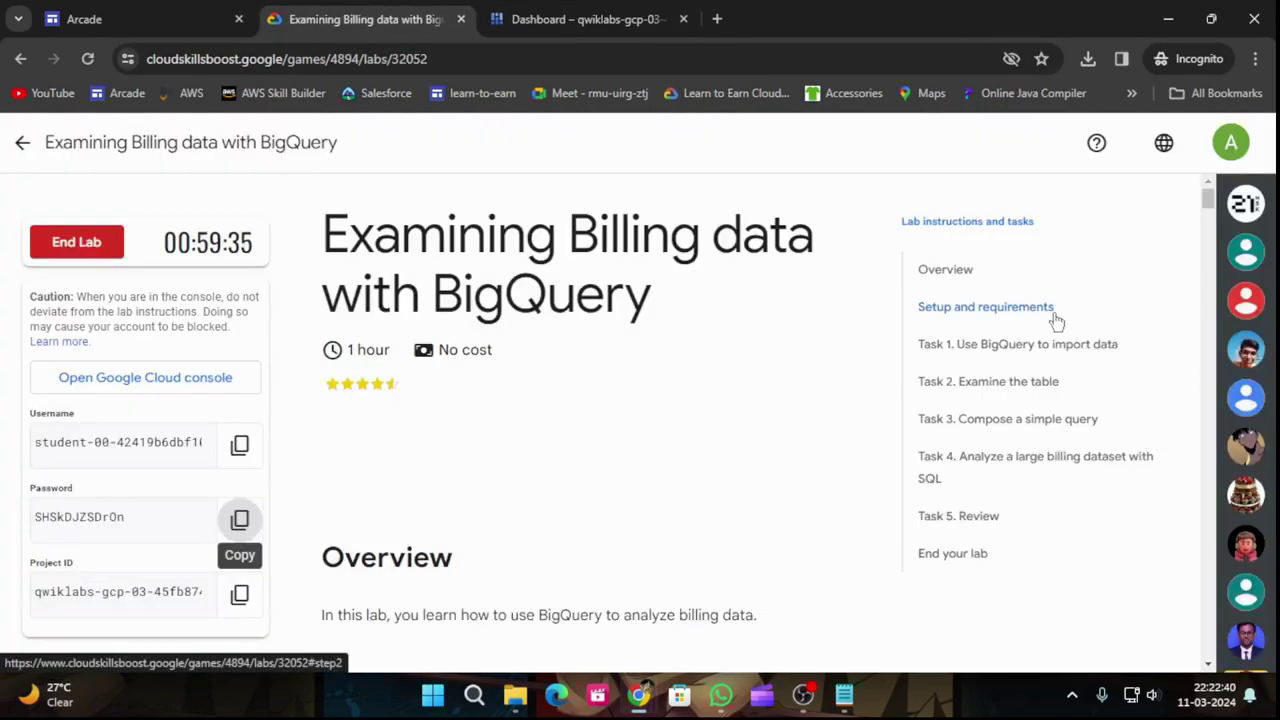
click(985, 308)
scroll(700, 520, down, 7)
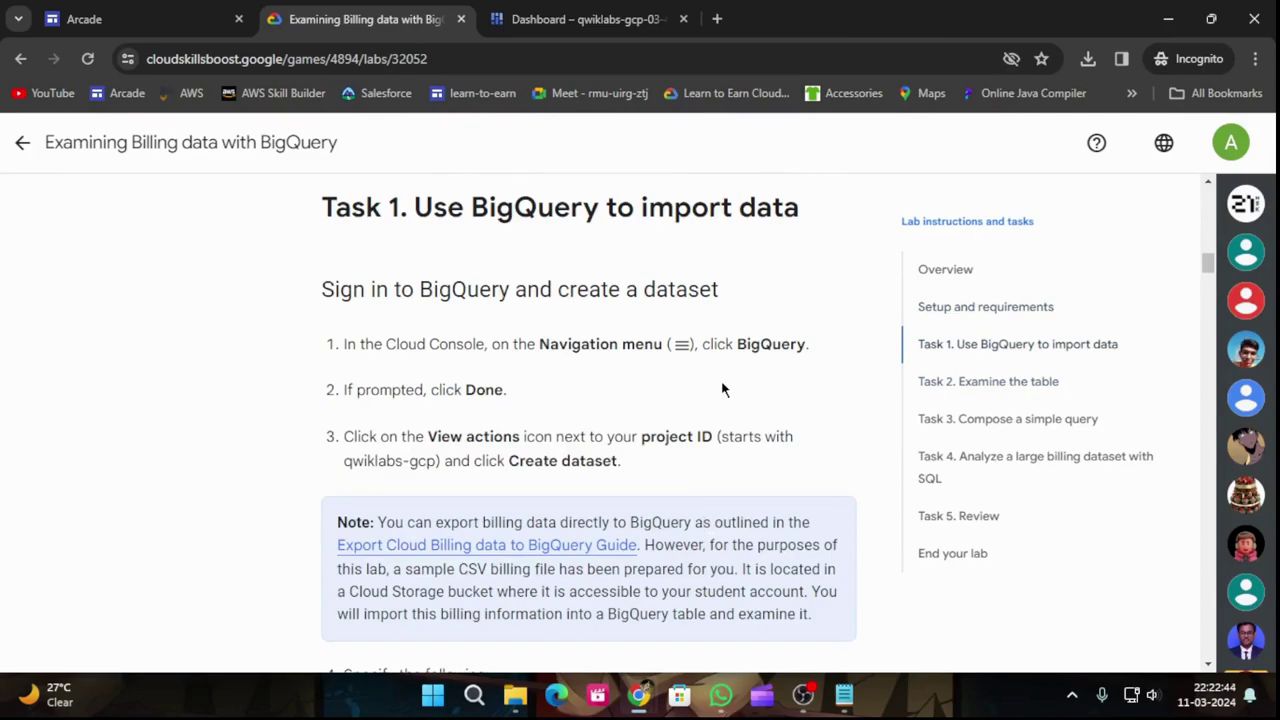
click(551, 16)
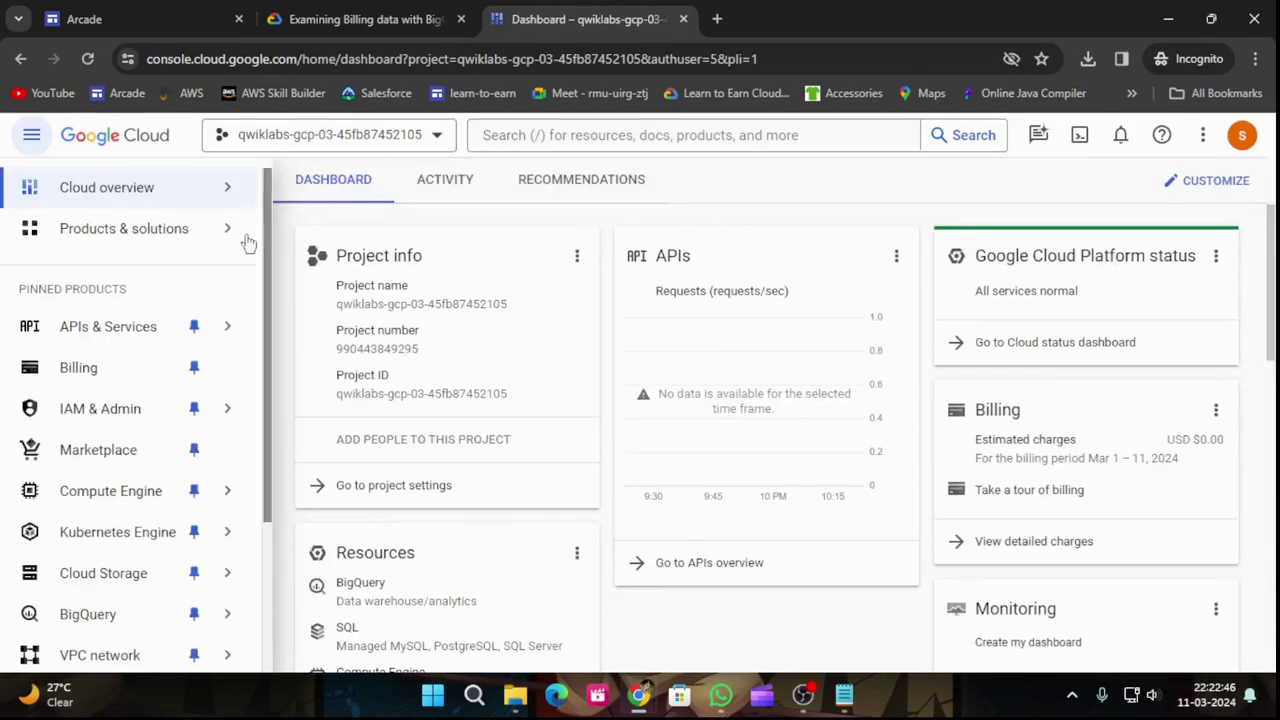
click(127, 614)
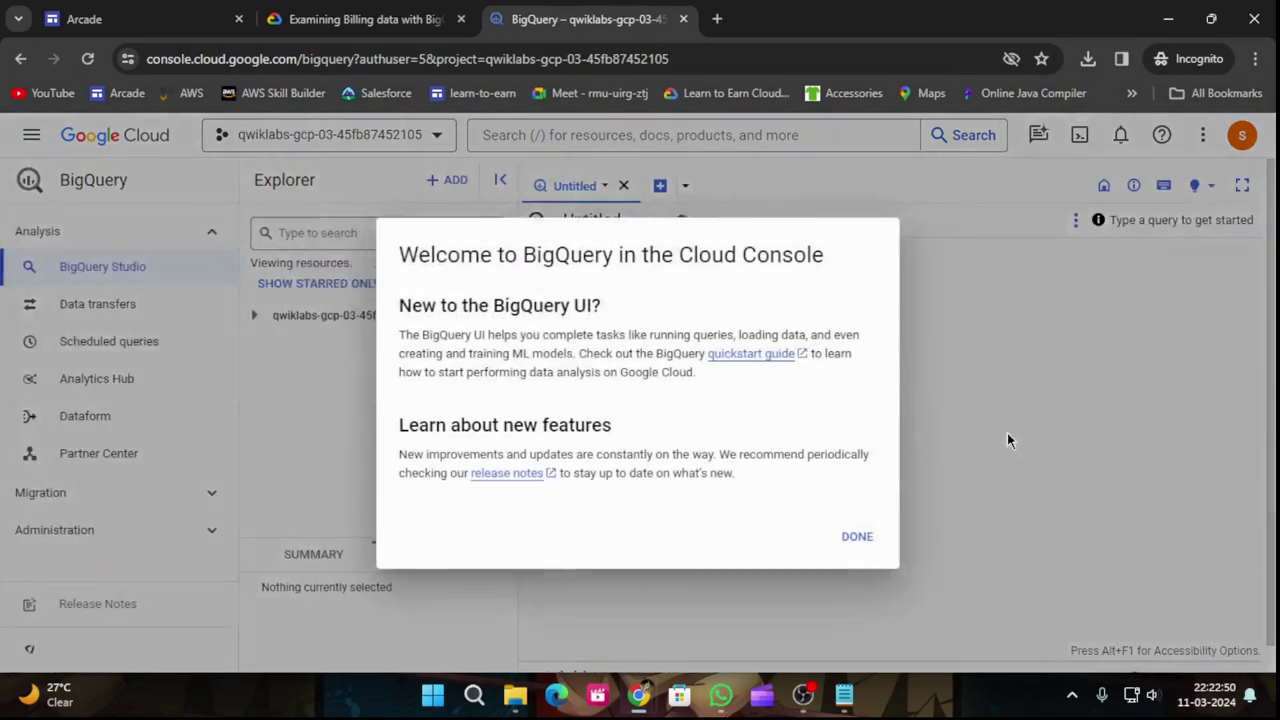
click(857, 537)
Start a new dataset in the lab project and enter the dataset ID imported_billing_data from the lab instructions.
click(355, 12)
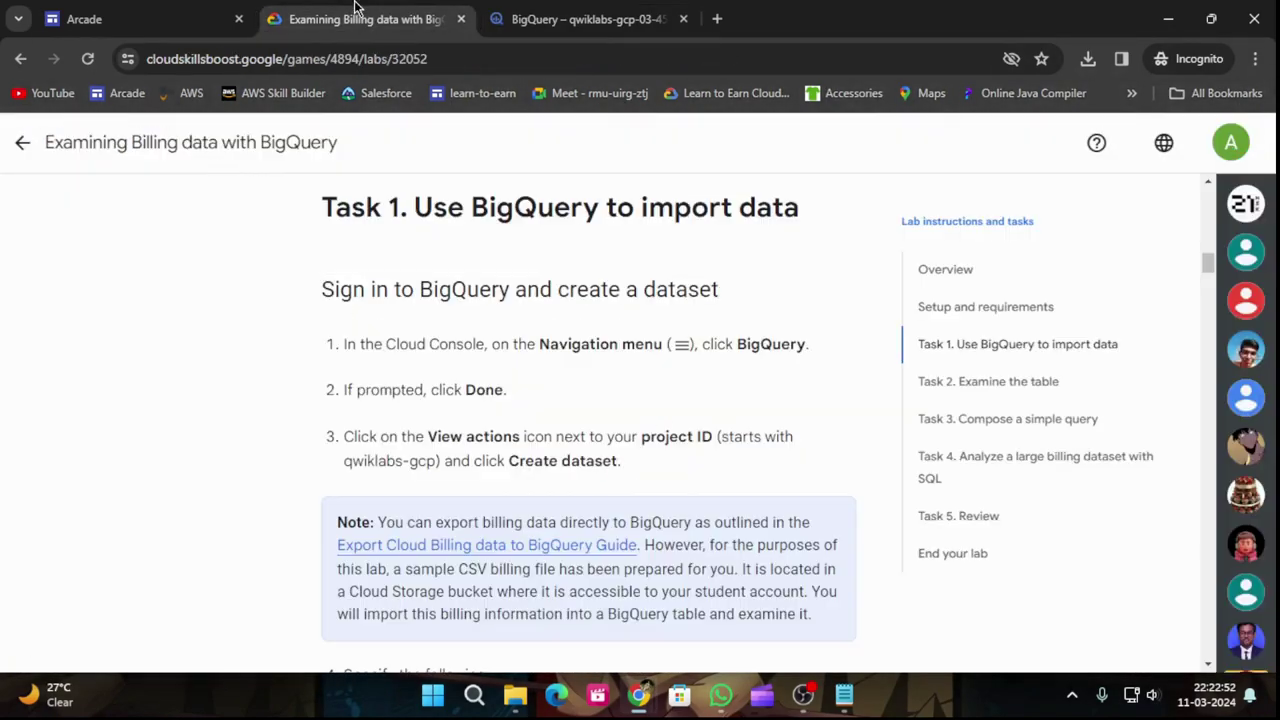
click(580, 19)
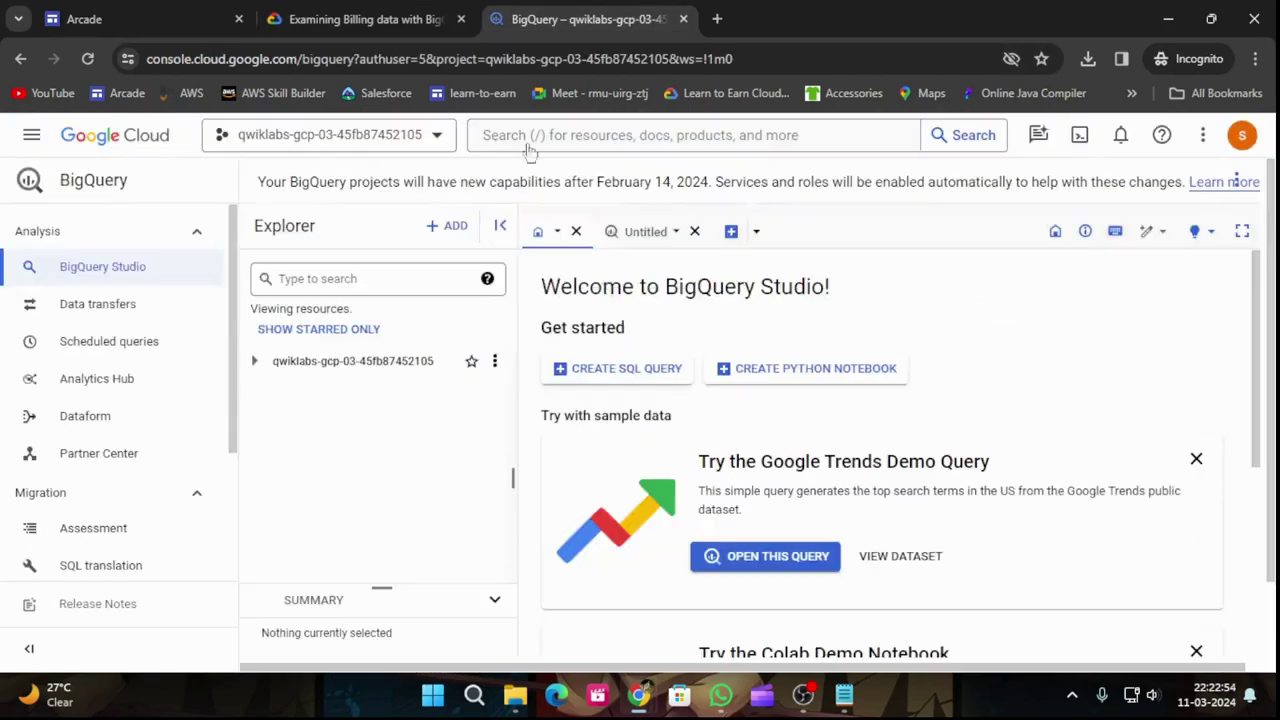
click(494, 360)
click(530, 394)
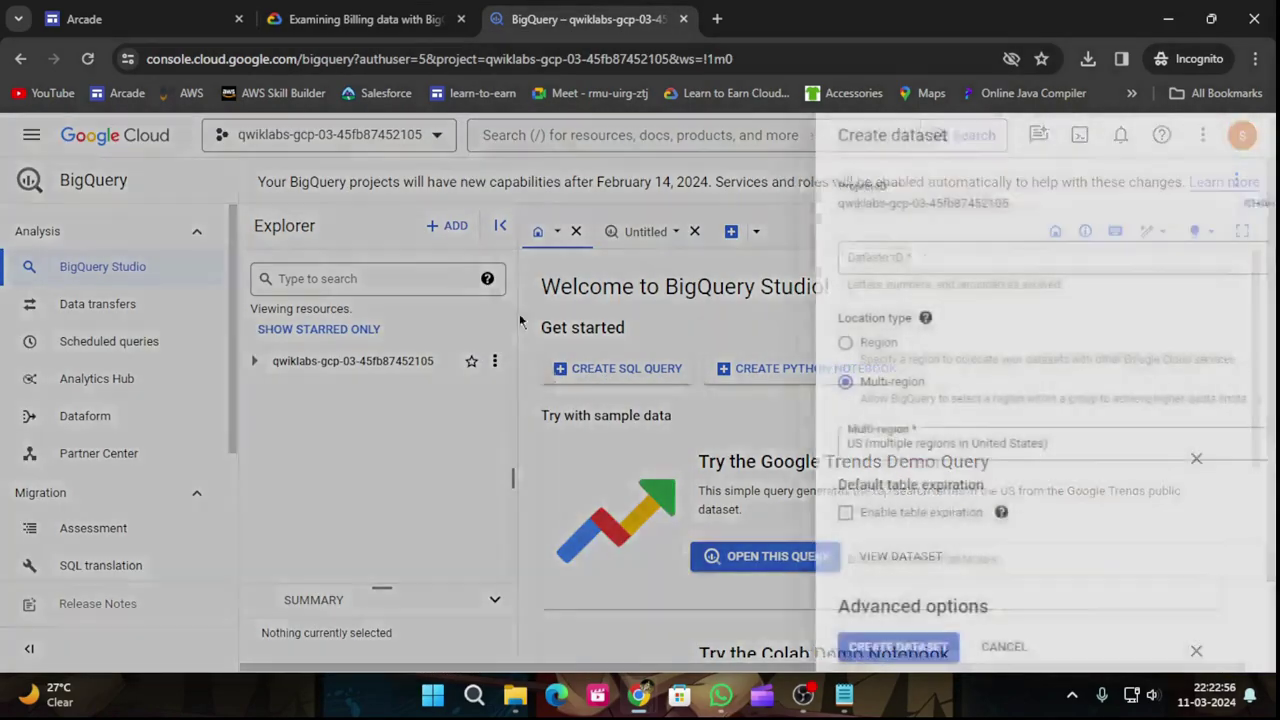
click(313, 14)
scroll(590, 500, down, 3)
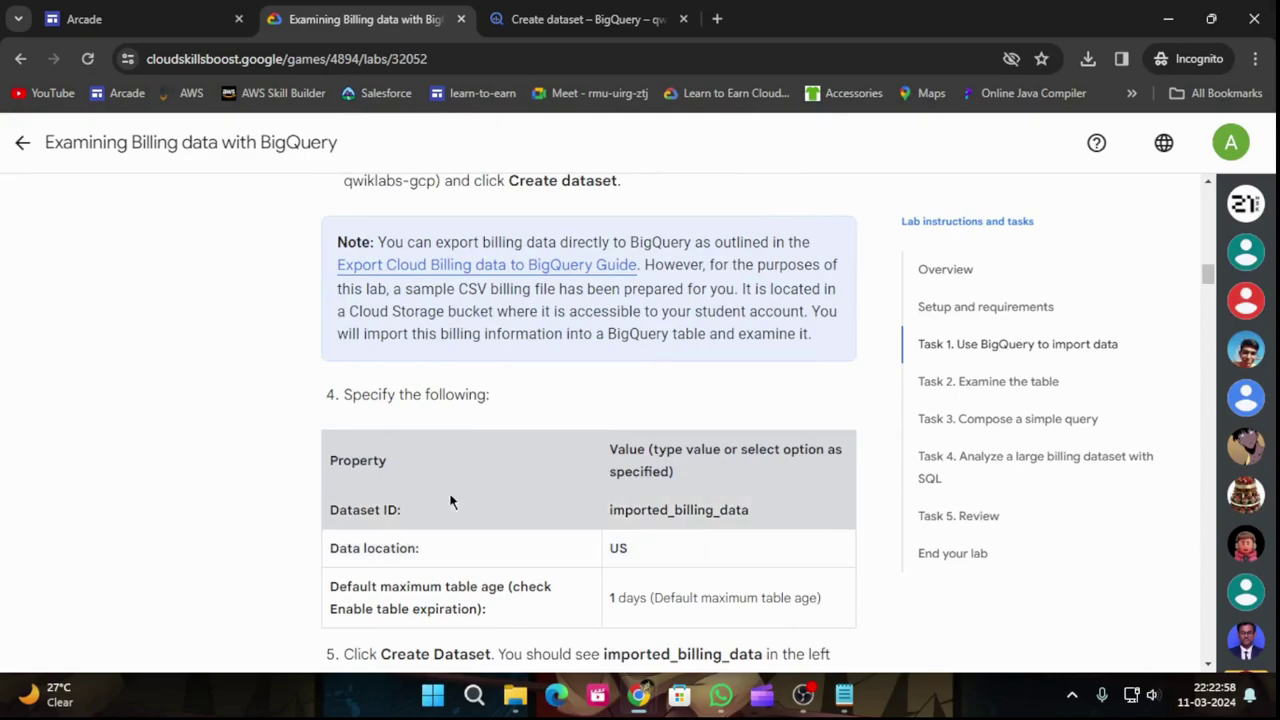
drag(610, 513, 782, 521)
key(ctrl+c)
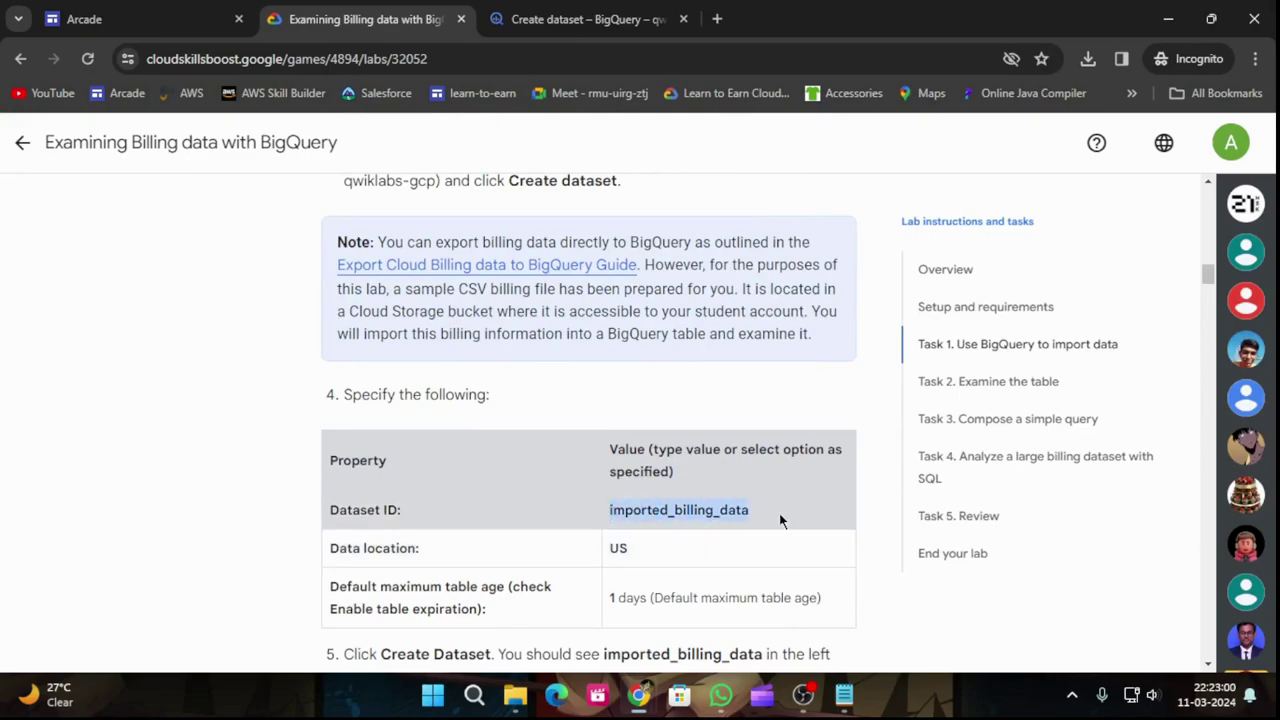
click(585, 19)
click(820, 265)
key(ctrl+v)
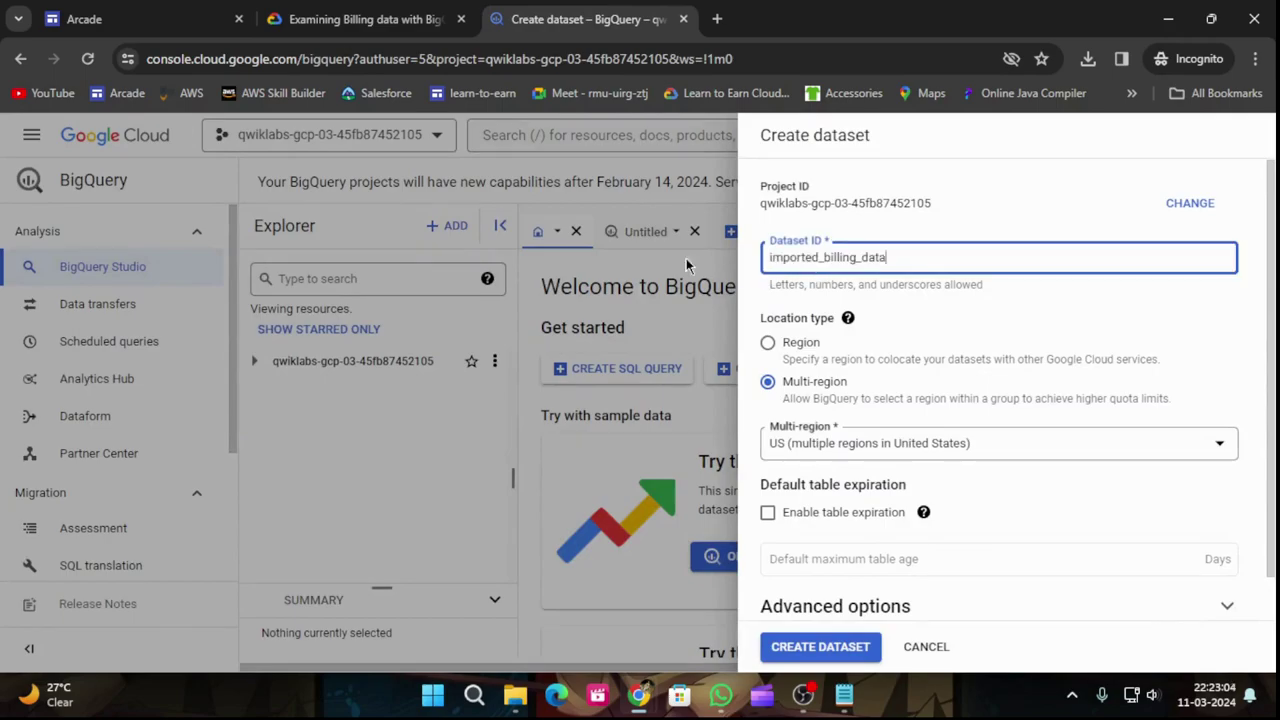
Following the lab's dataset settings, enable table expiration with a default maximum table age of 1 day and create the dataset.
click(365, 19)
scroll(628, 446, down, 2)
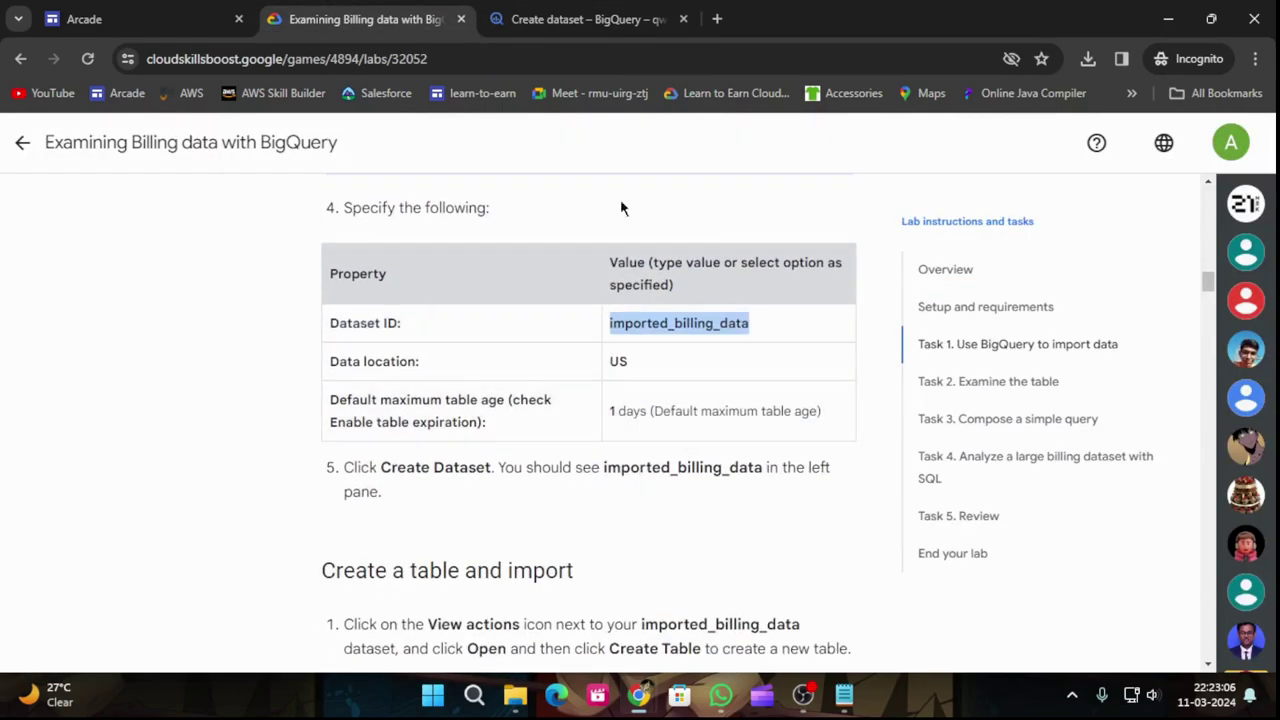
click(620, 17)
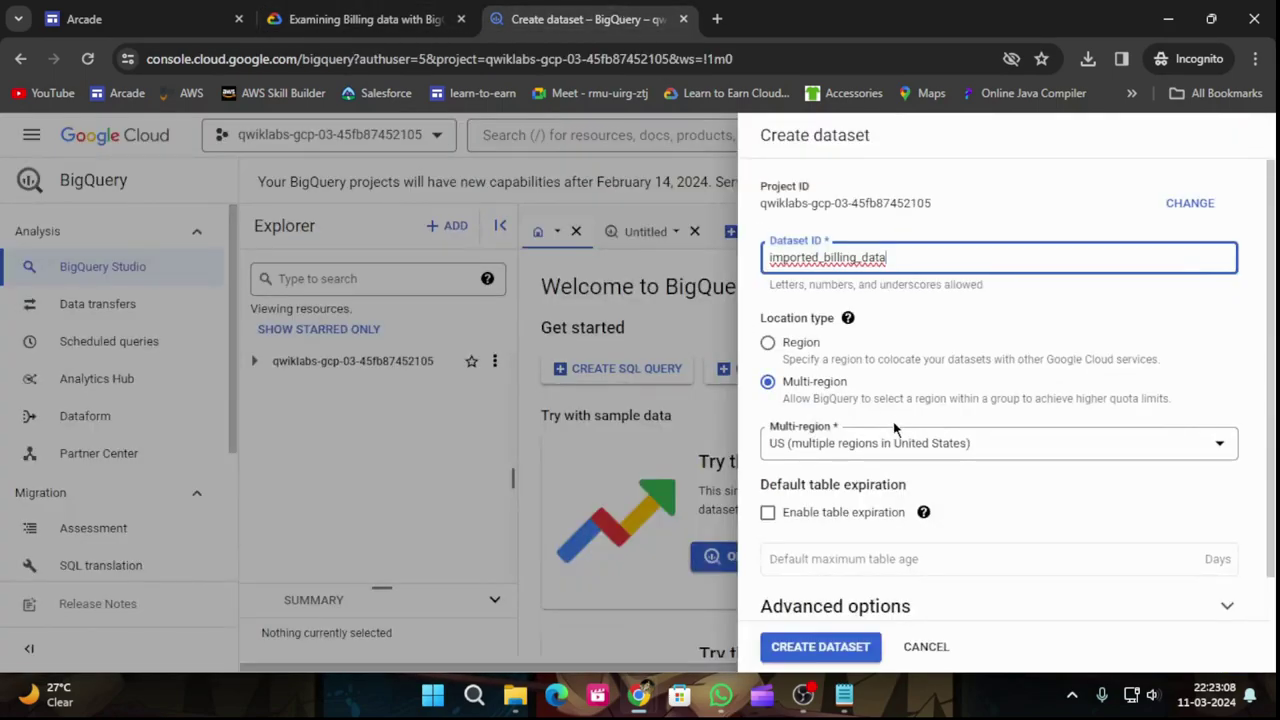
click(328, 19)
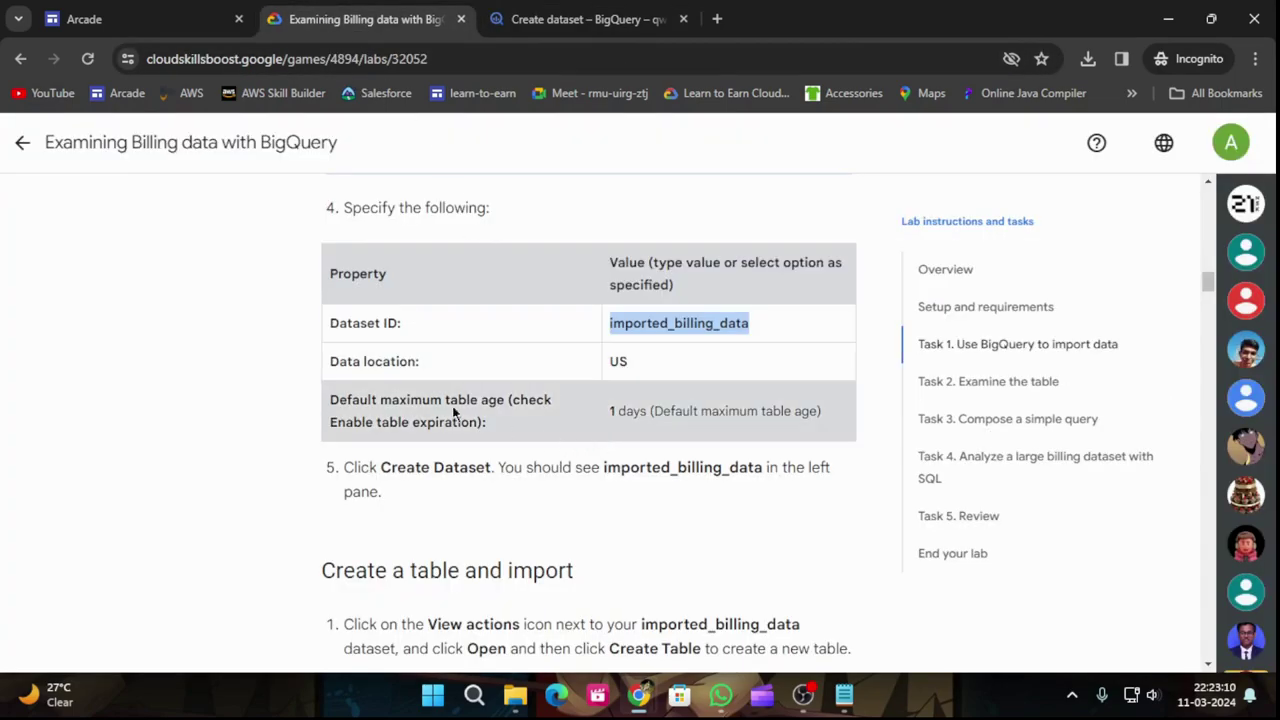
click(580, 19)
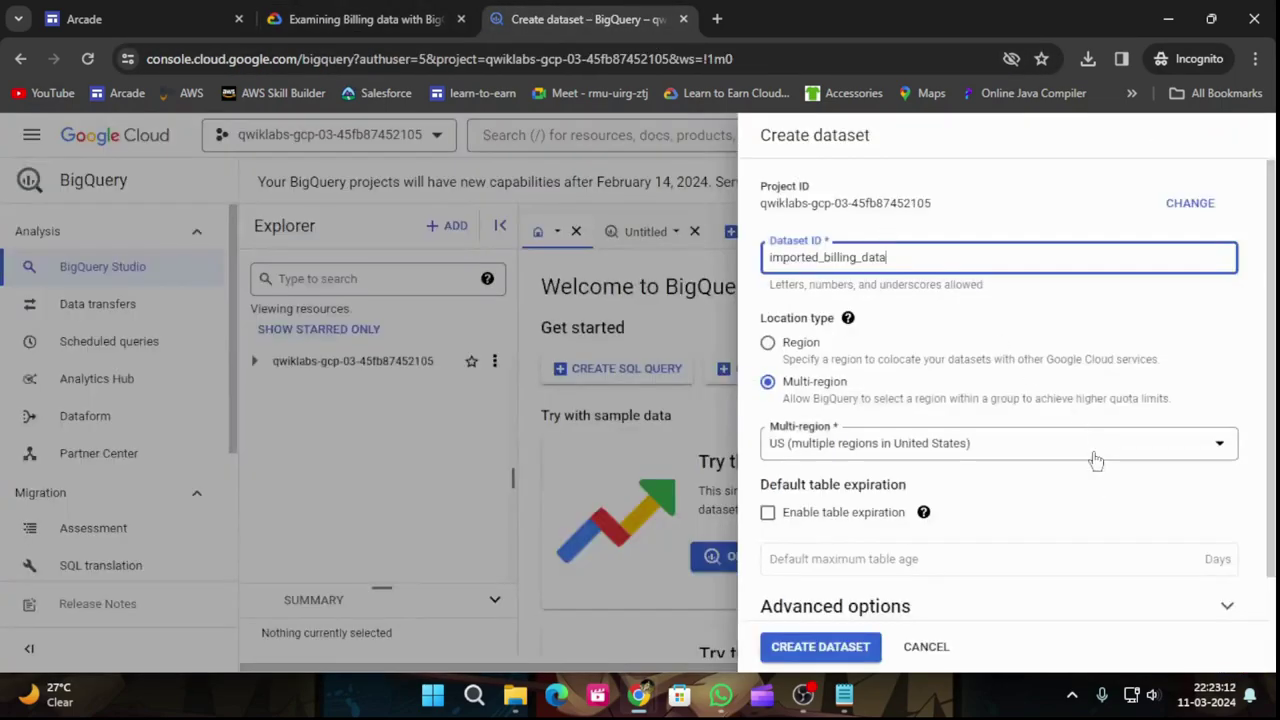
scroll(1095, 460, down, 1)
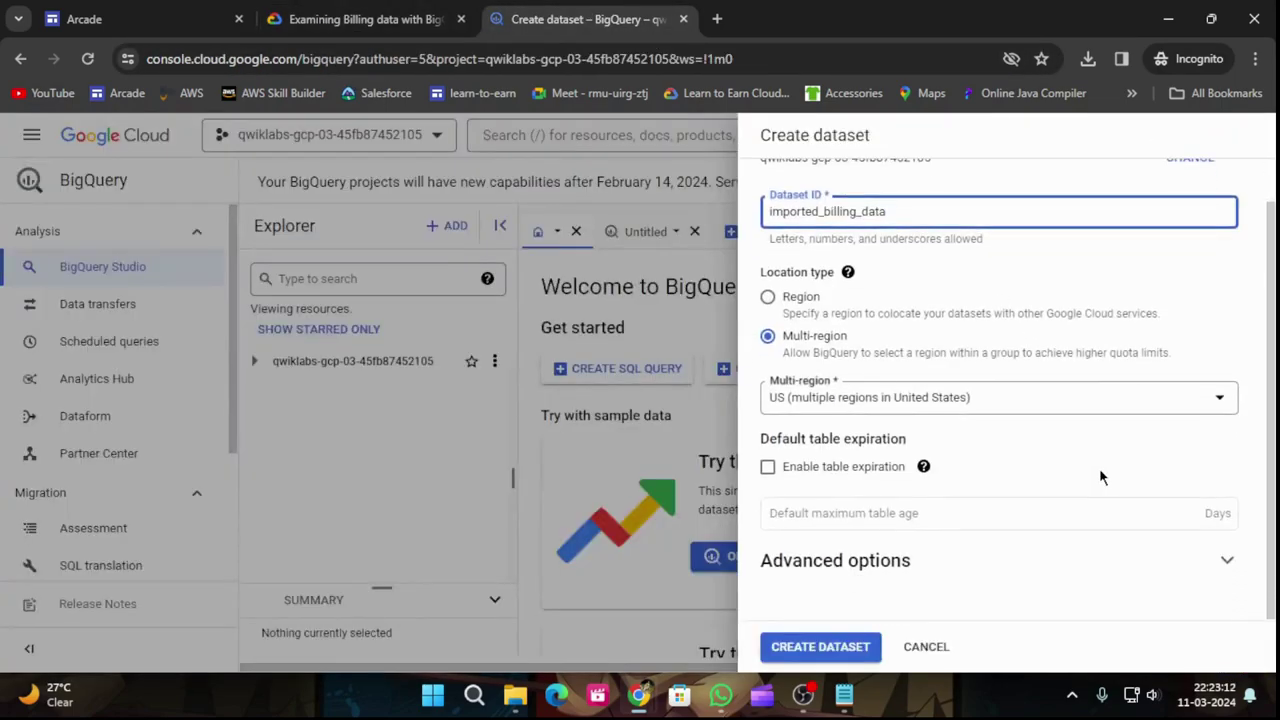
click(767, 467)
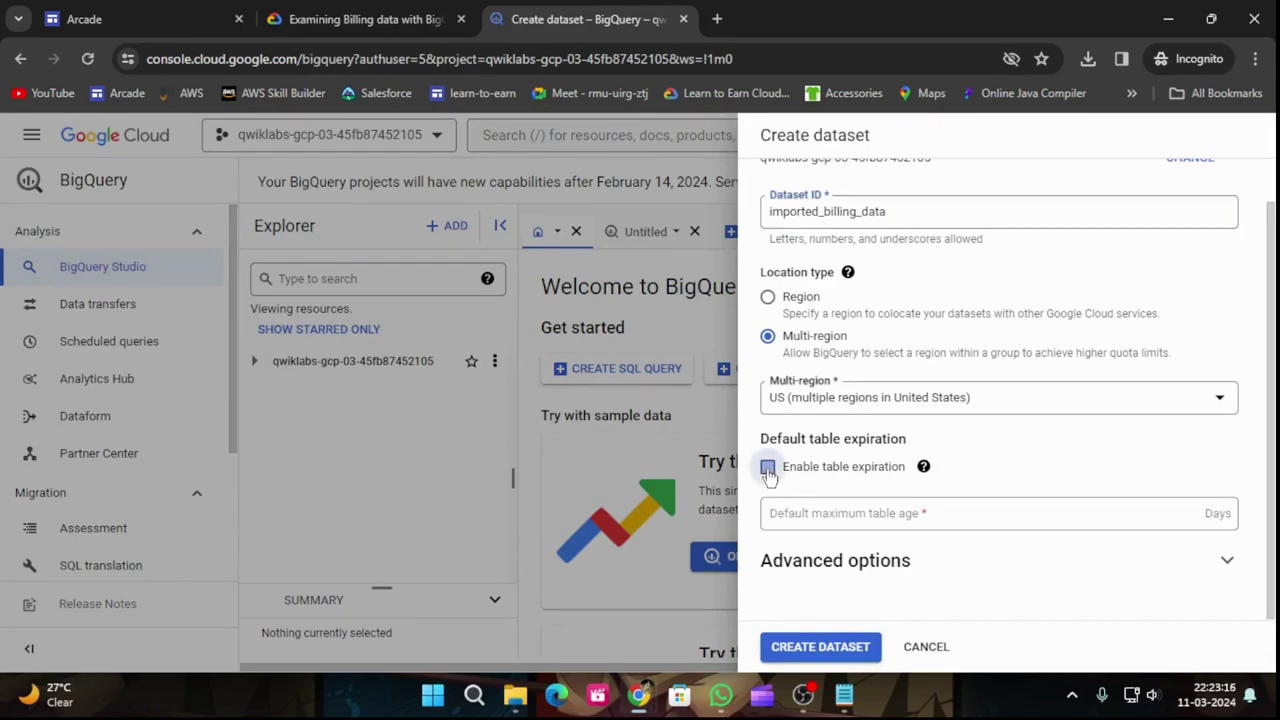
click(823, 513)
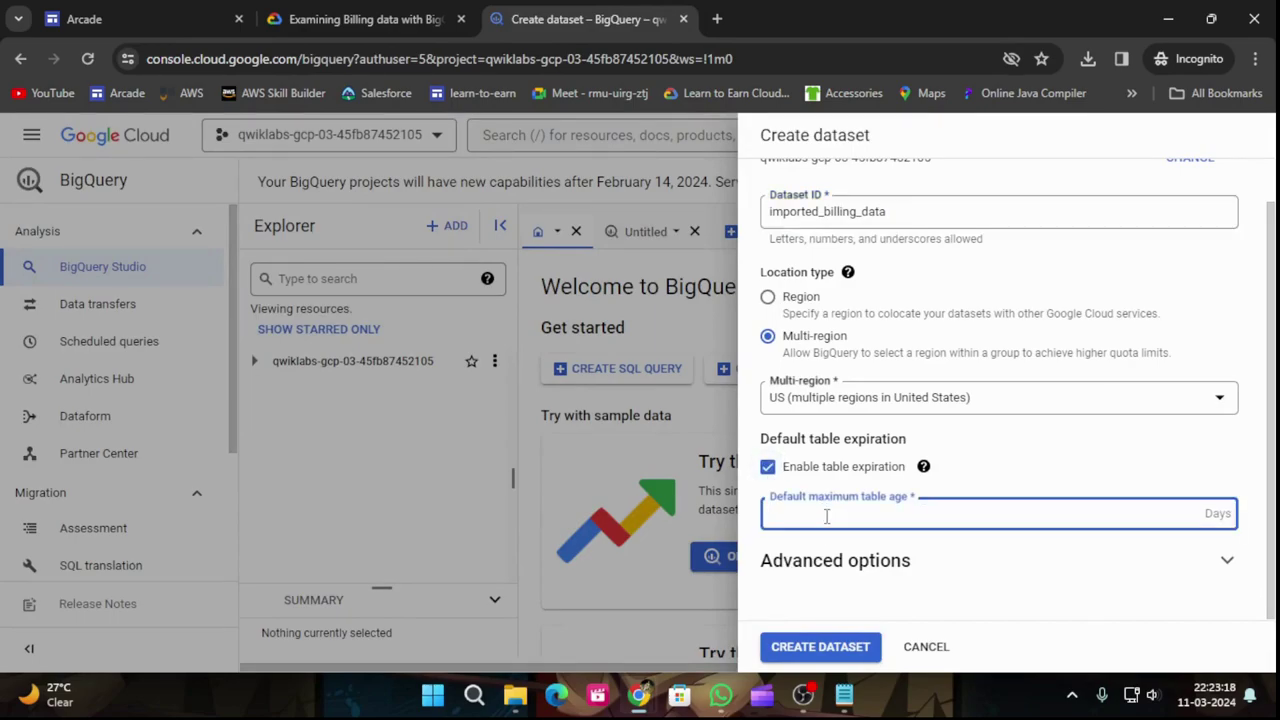
click(352, 8)
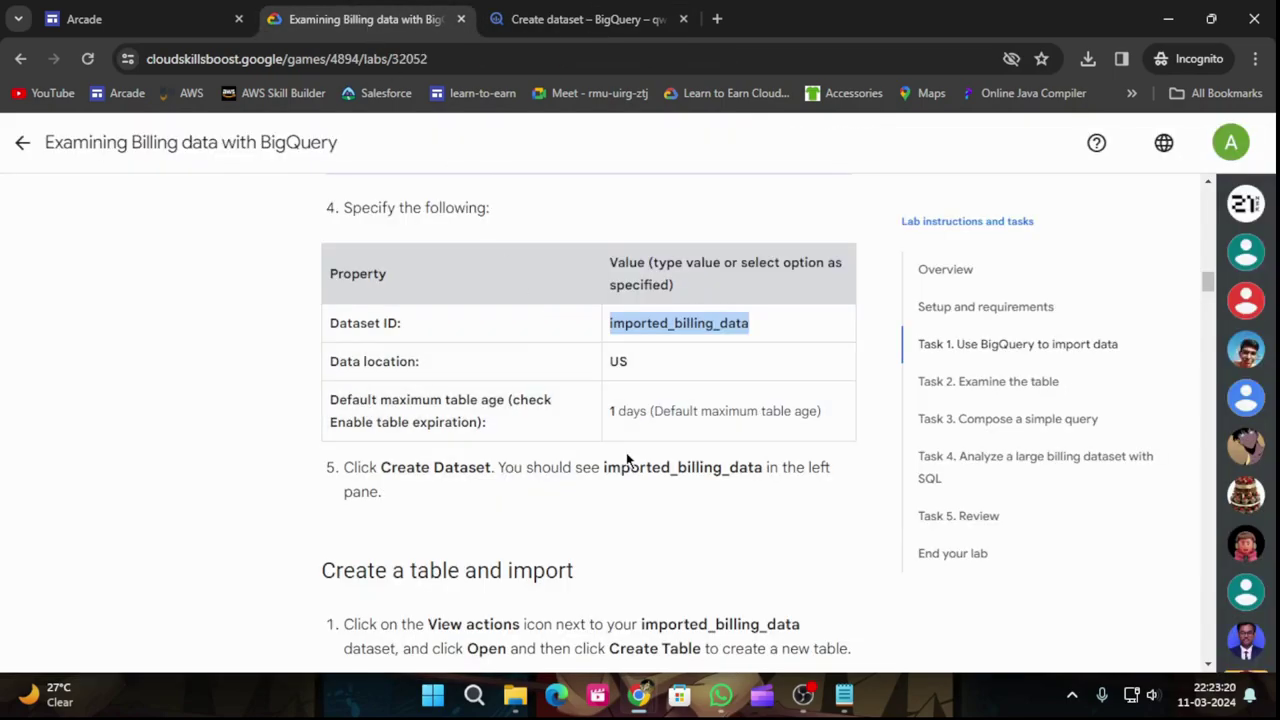
scroll(637, 460, down, 1)
click(586, 16)
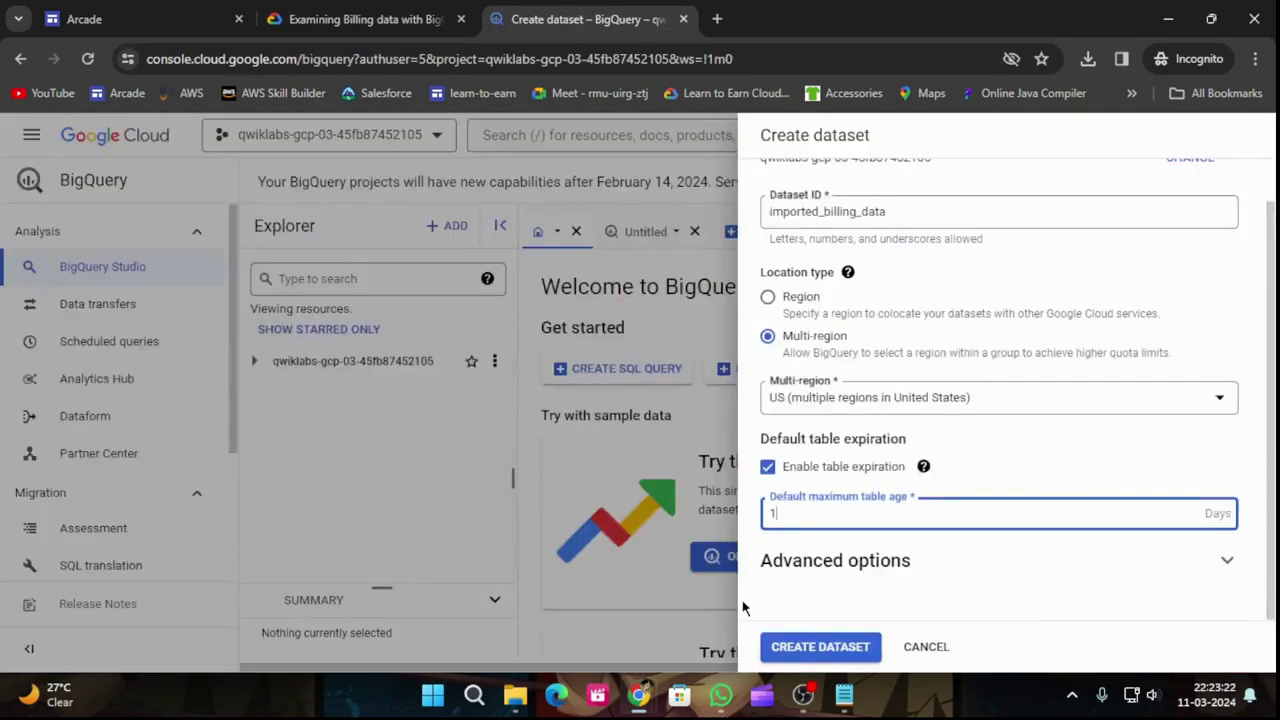
Read the lab's table import instructions and start creating a table in the imported_billing_data dataset.
click(366, 16)
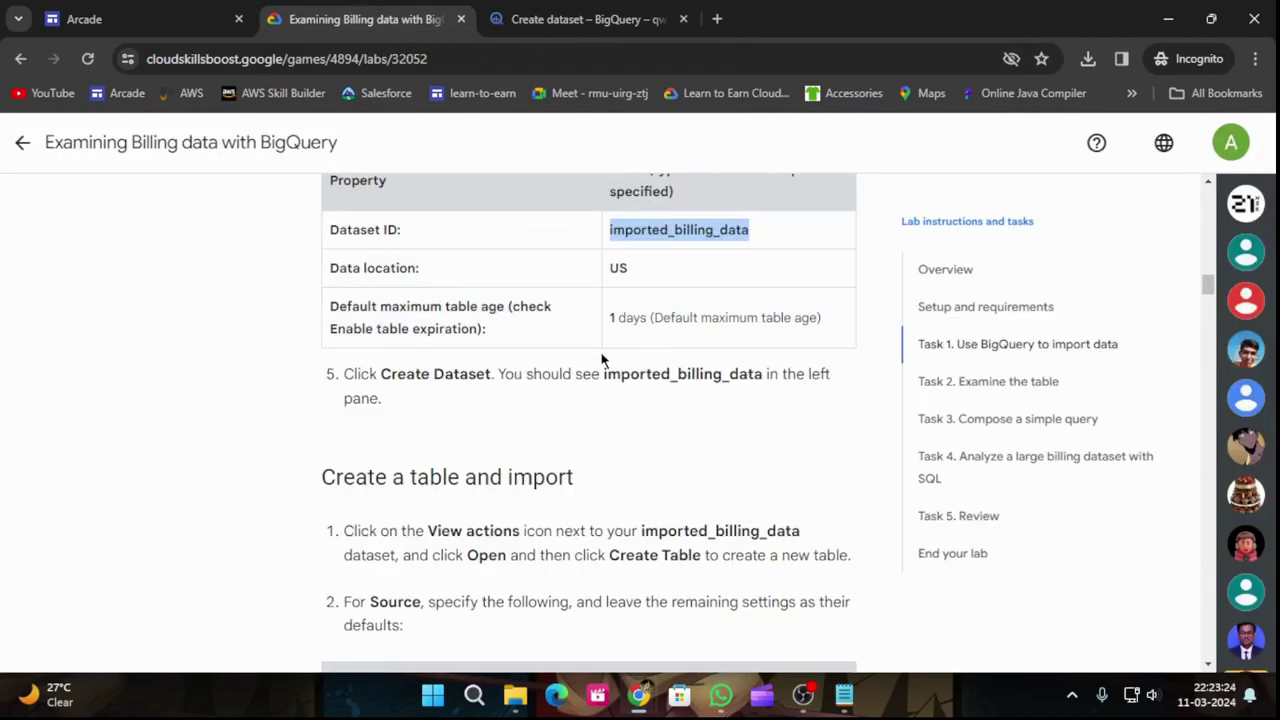
scroll(665, 421, down, 2)
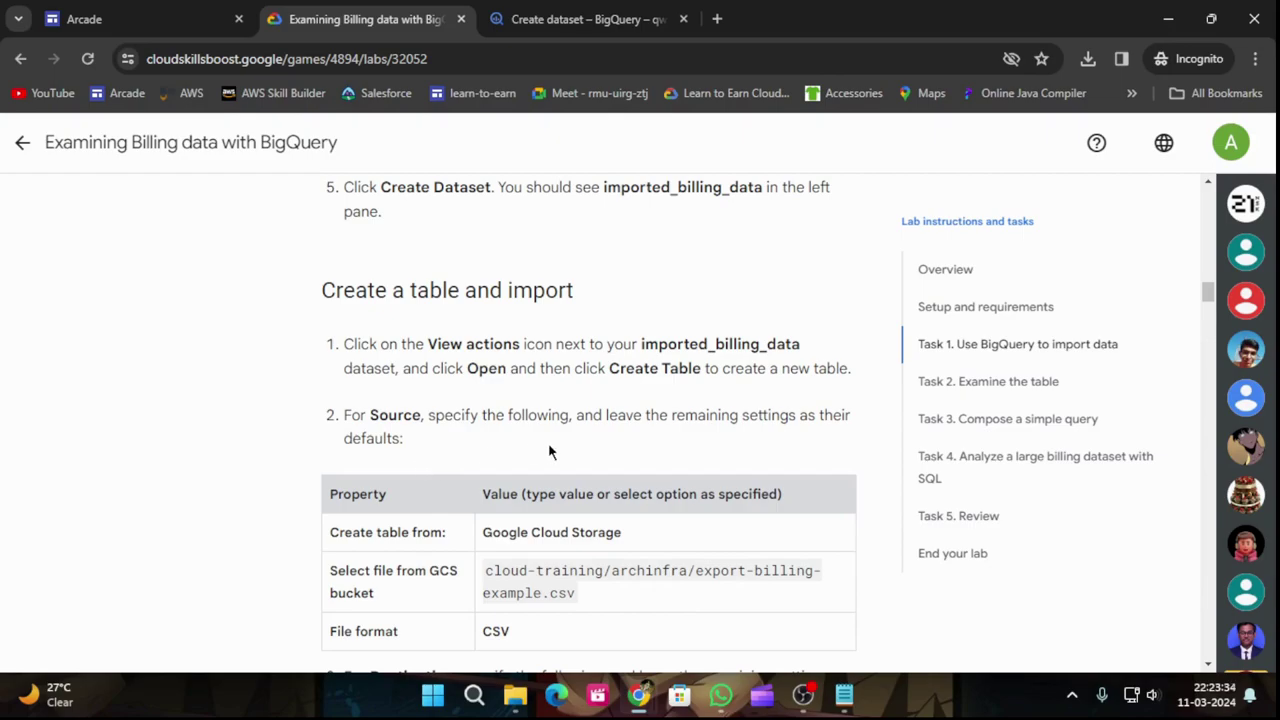
scroll(486, 445, down, 1)
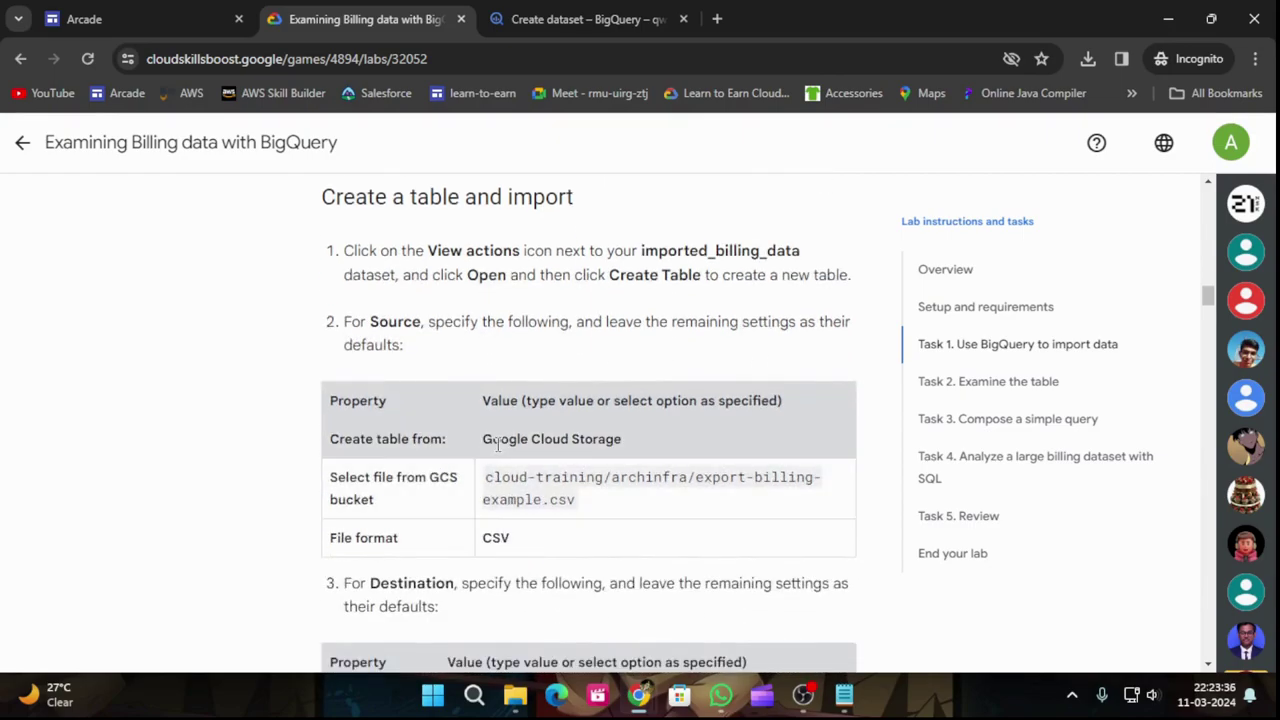
click(600, 18)
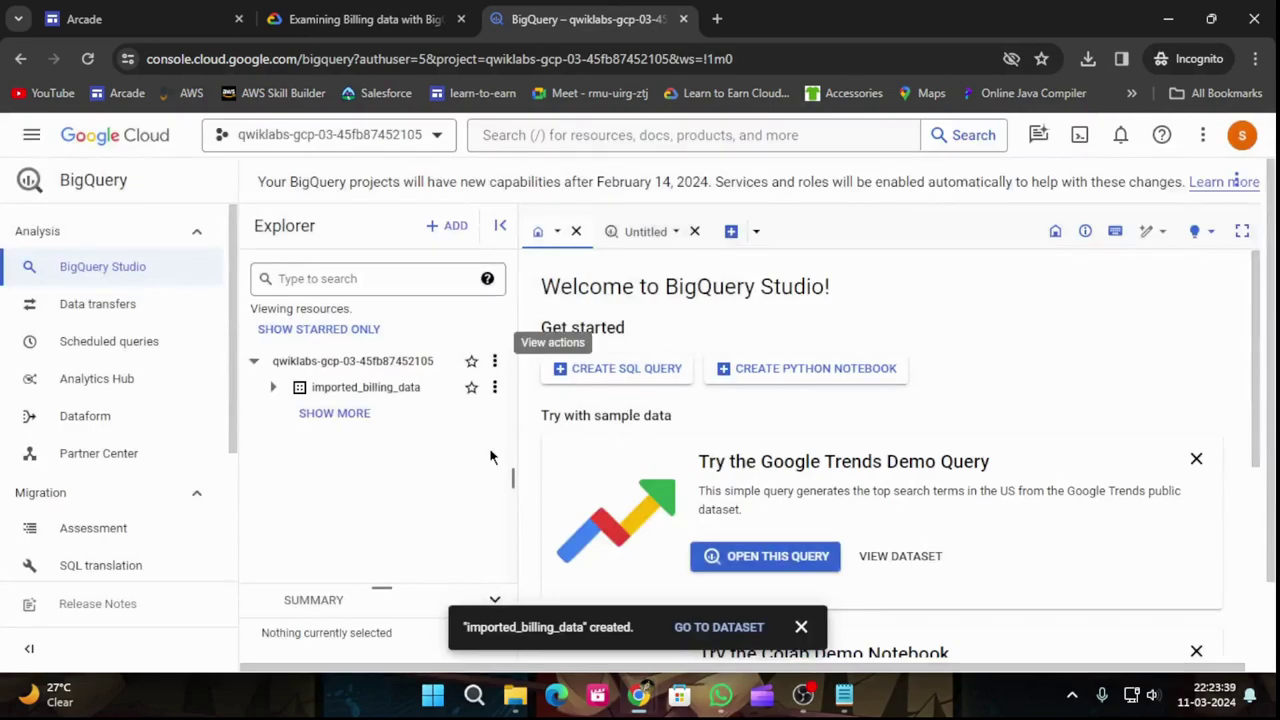
click(494, 387)
mouse_move(553, 177)
click(536, 218)
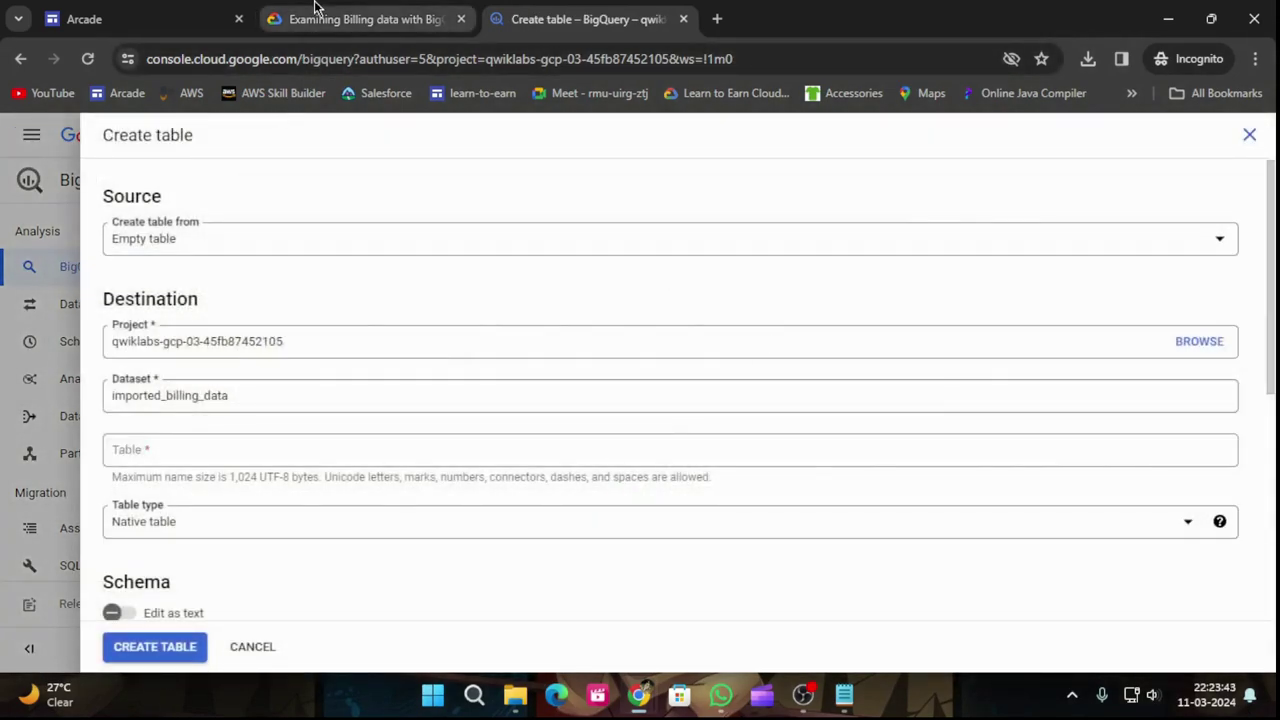
Set the table source to Google Cloud Storage with the file cloud-training/archinfra/export-billing-example.csv, as given in the lab instructions.
click(315, 10)
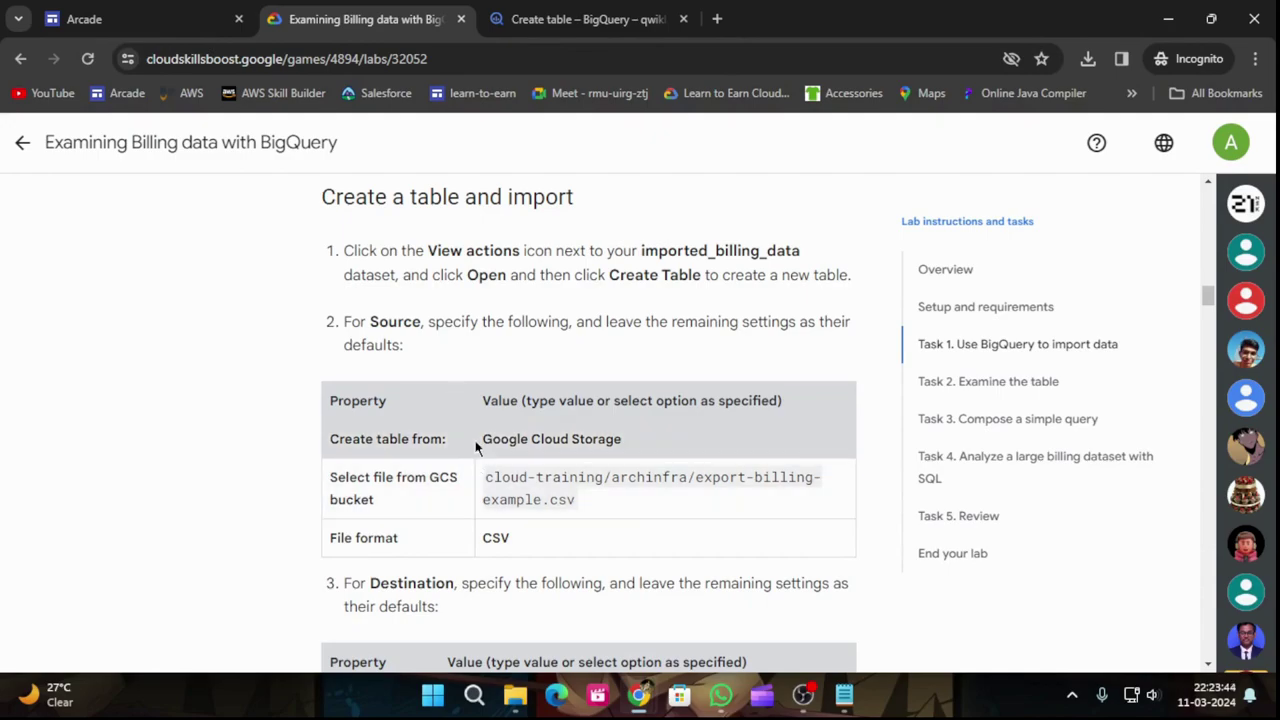
click(541, 10)
click(201, 240)
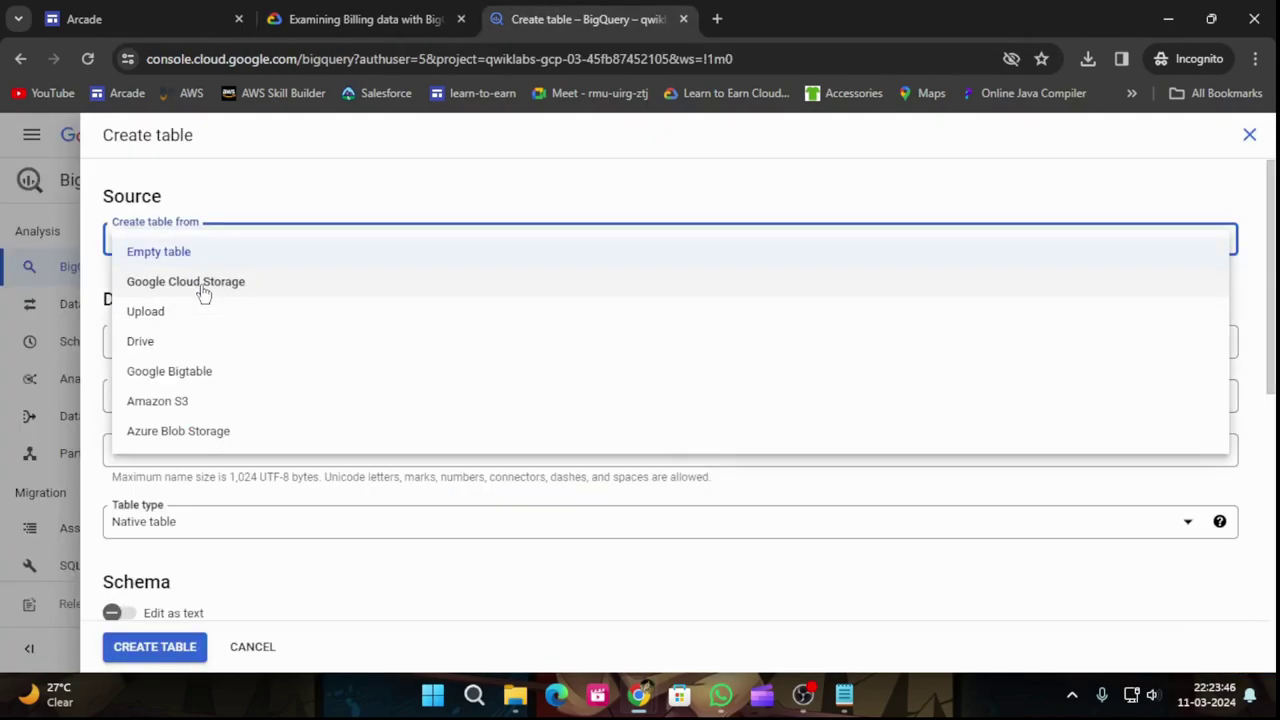
click(200, 284)
click(365, 20)
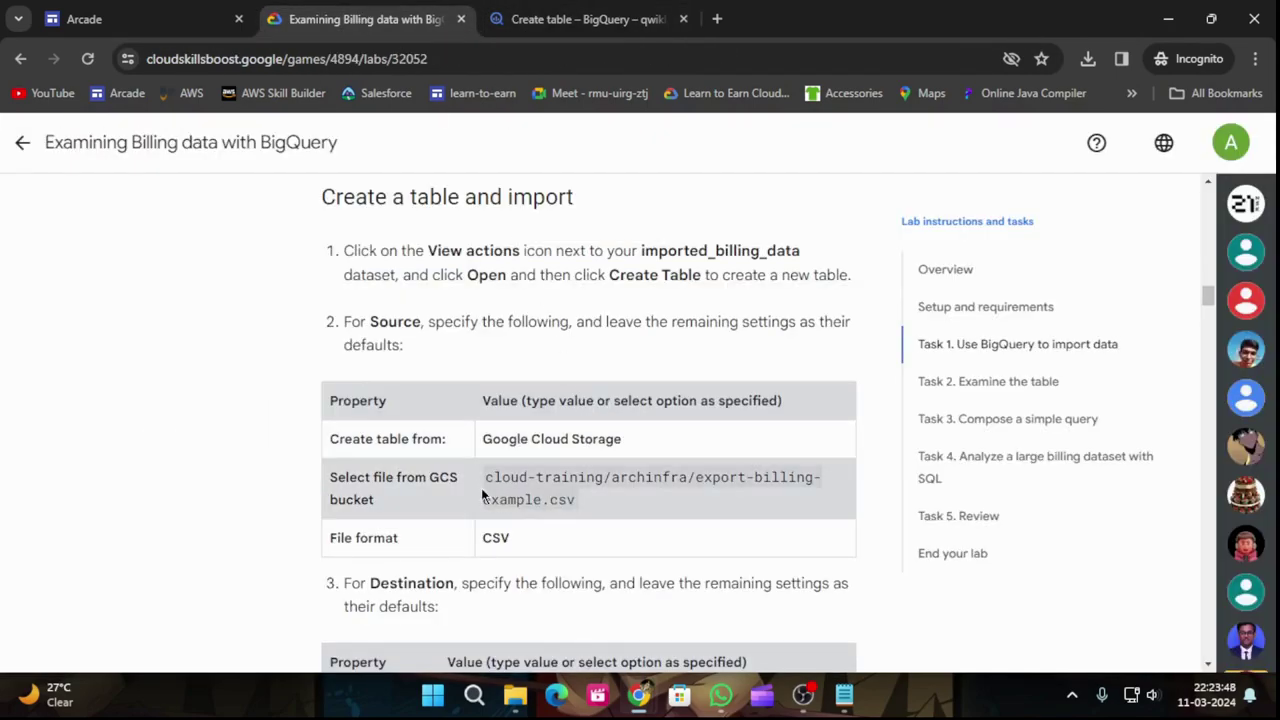
drag(485, 477, 505, 483)
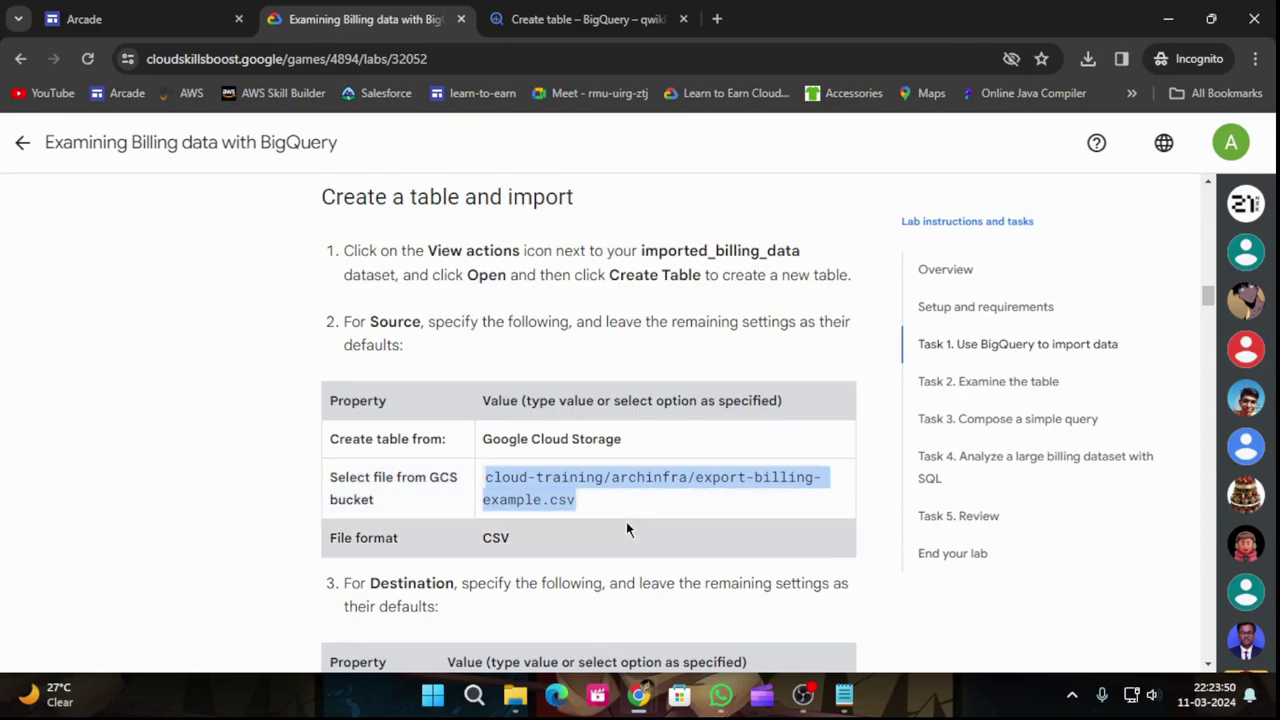
click(580, 19)
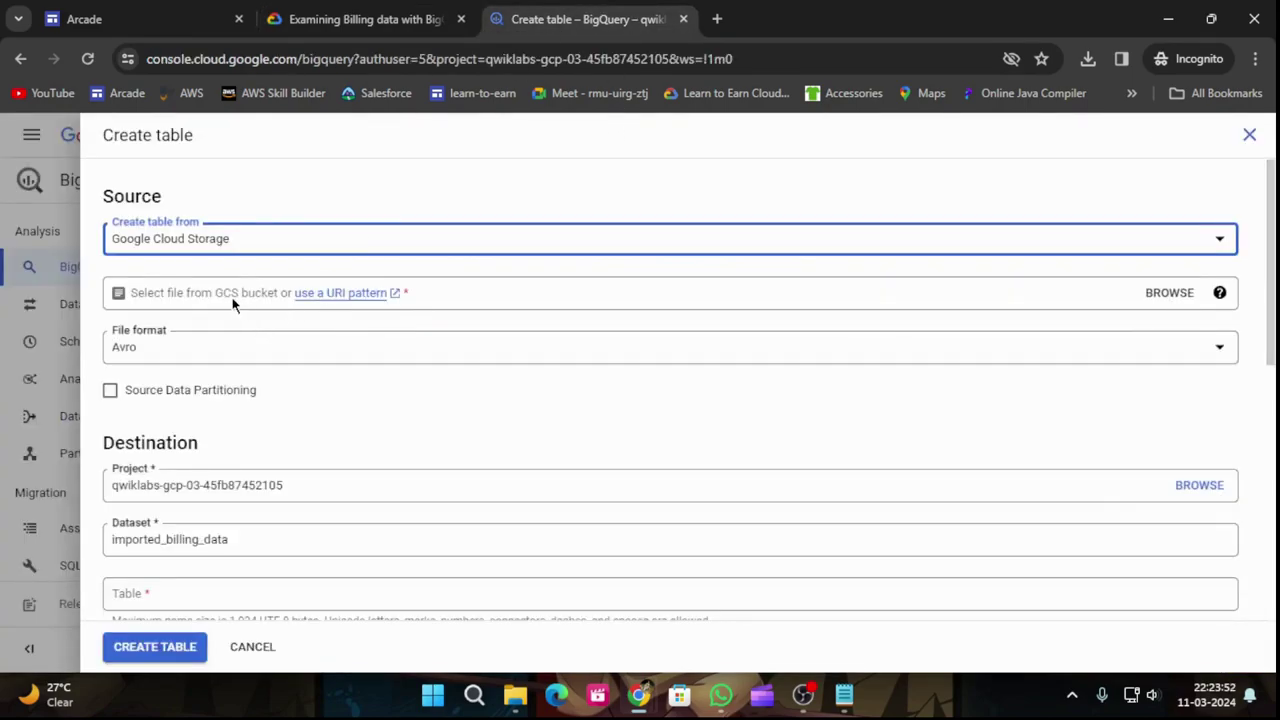
click(220, 300)
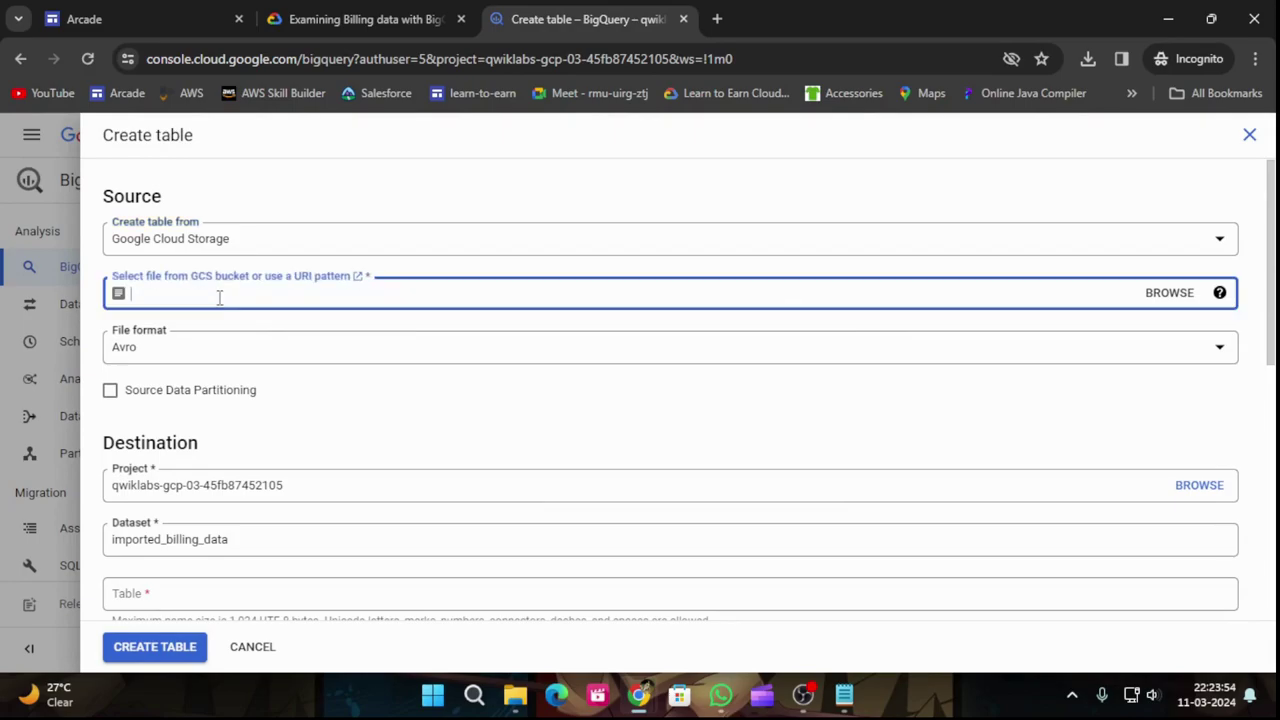
text(cloud-training/archinfra/export-billing-example.csv)
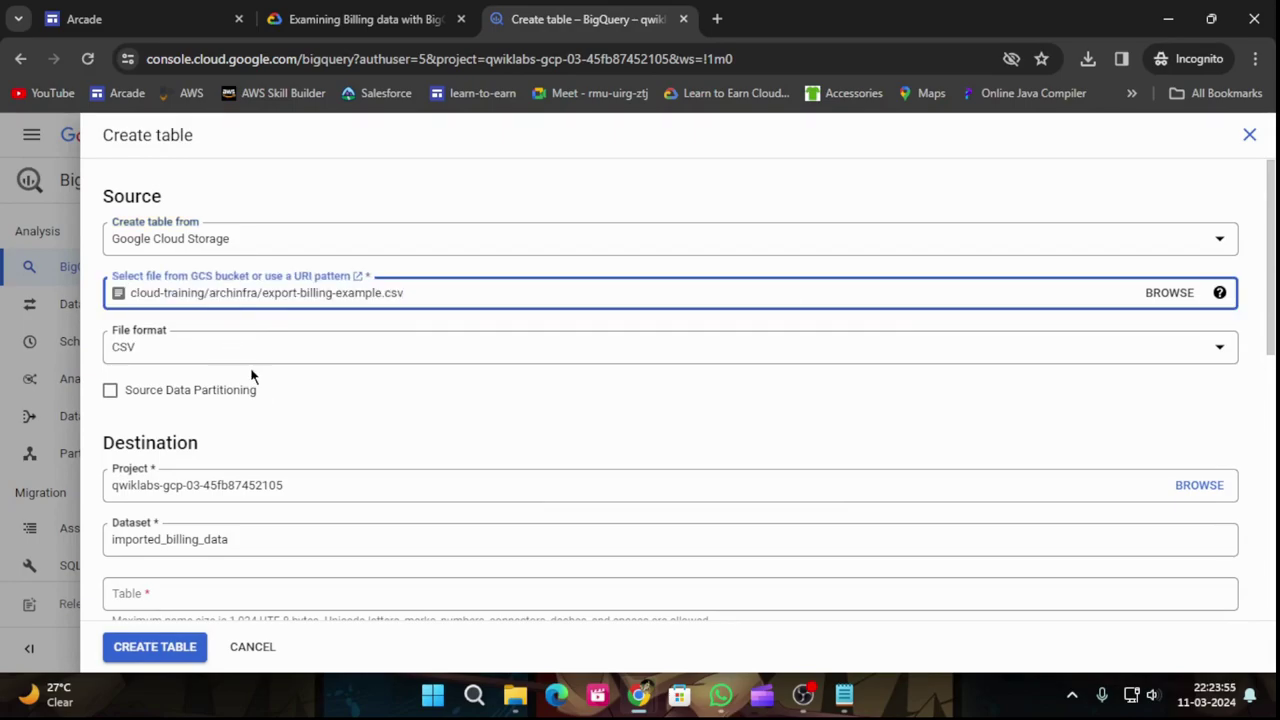
Name the destination table sampleinfotable, as given in the lab instructions.
click(360, 19)
scroll(737, 460, down, 3)
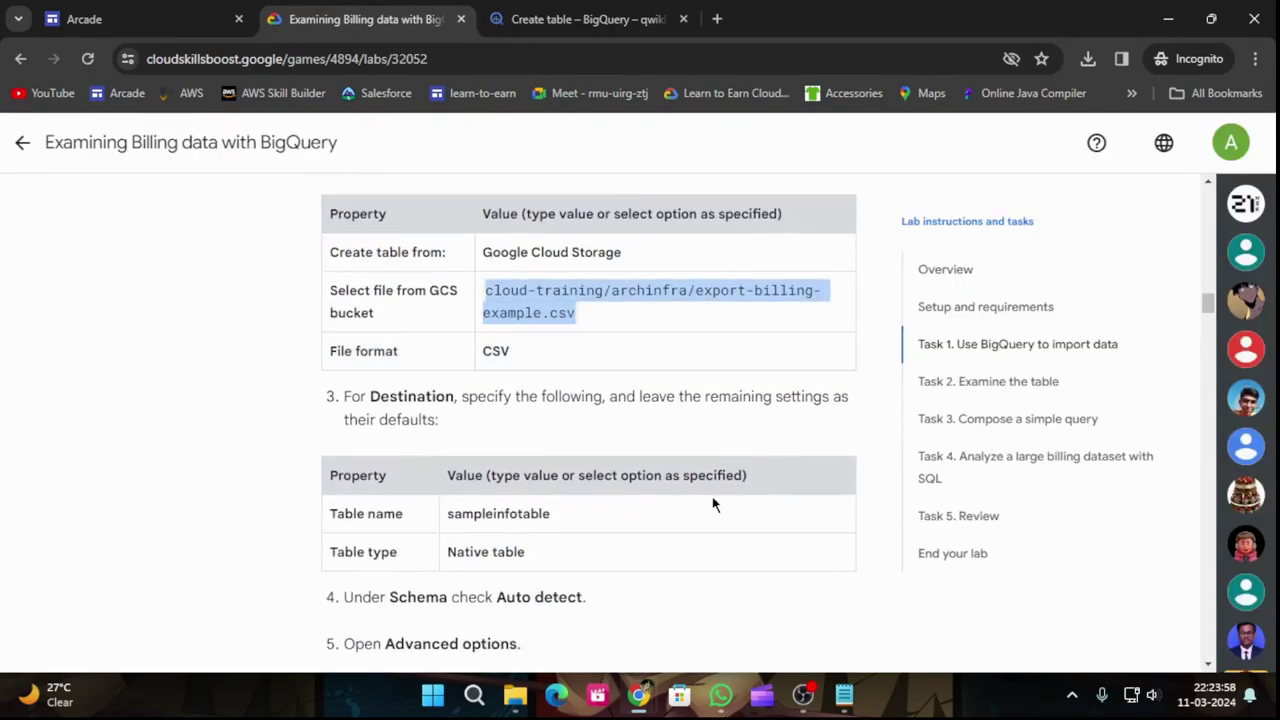
drag(449, 513, 575, 523)
key(ctrl+c)
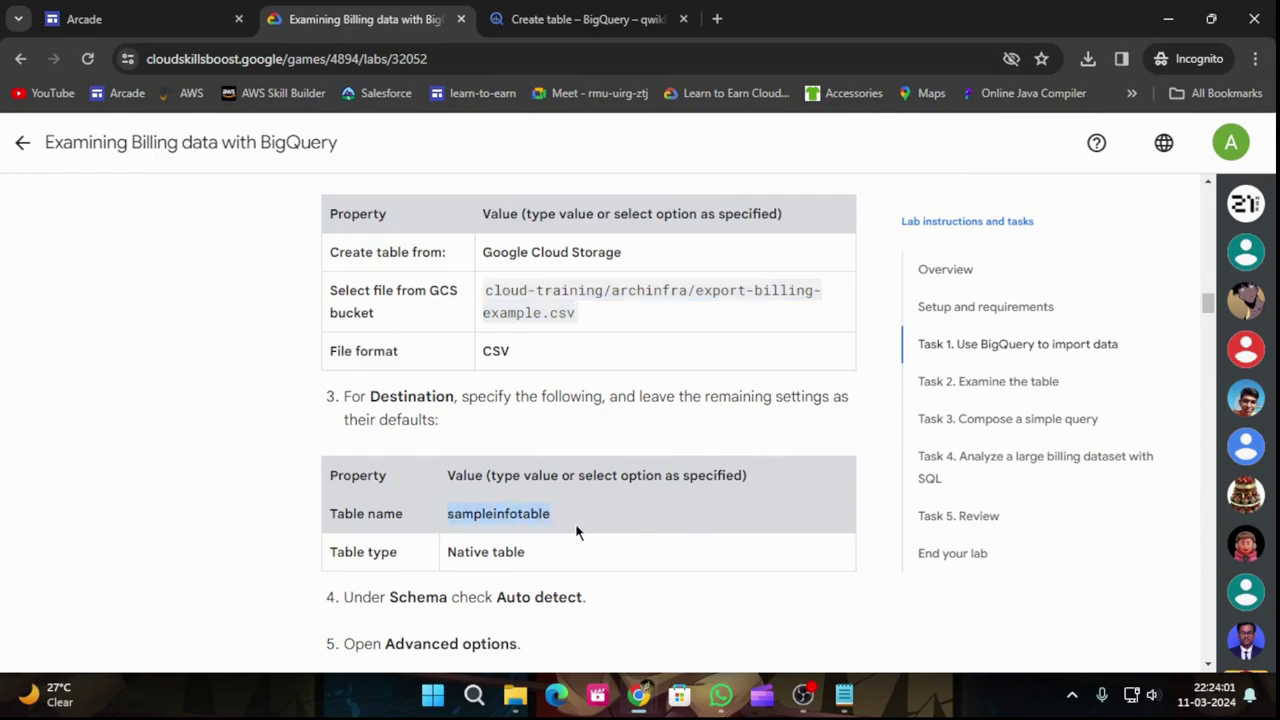
click(586, 19)
scroll(240, 430, down, 2)
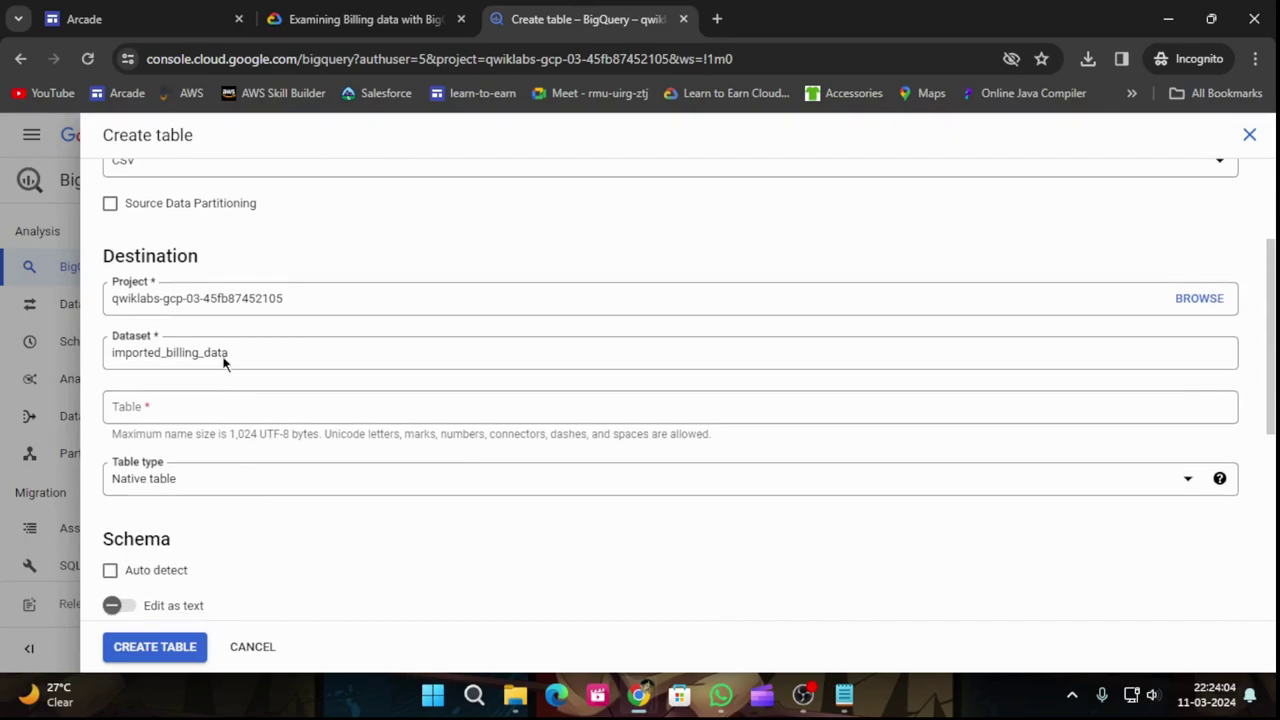
click(190, 410)
key(ctrl+v)
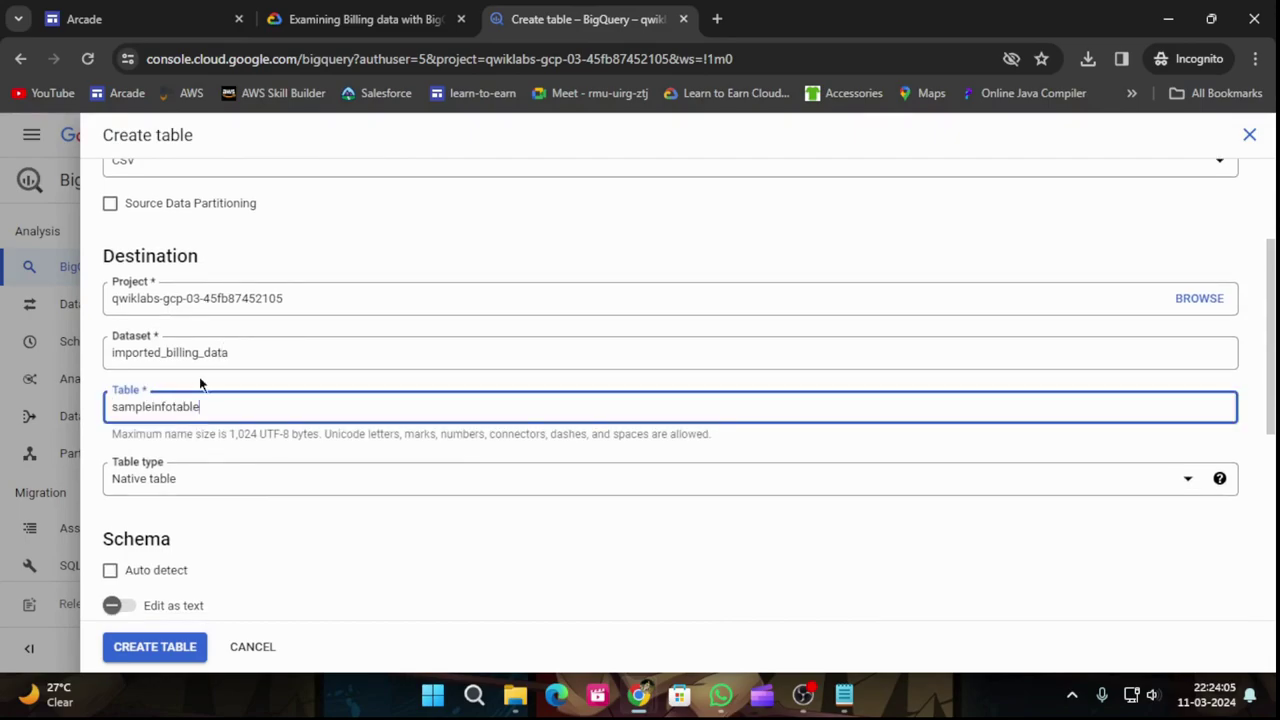
Following the lab's schema instruction, enable Auto detect for the table schema.
click(365, 19)
scroll(480, 453, down, 1)
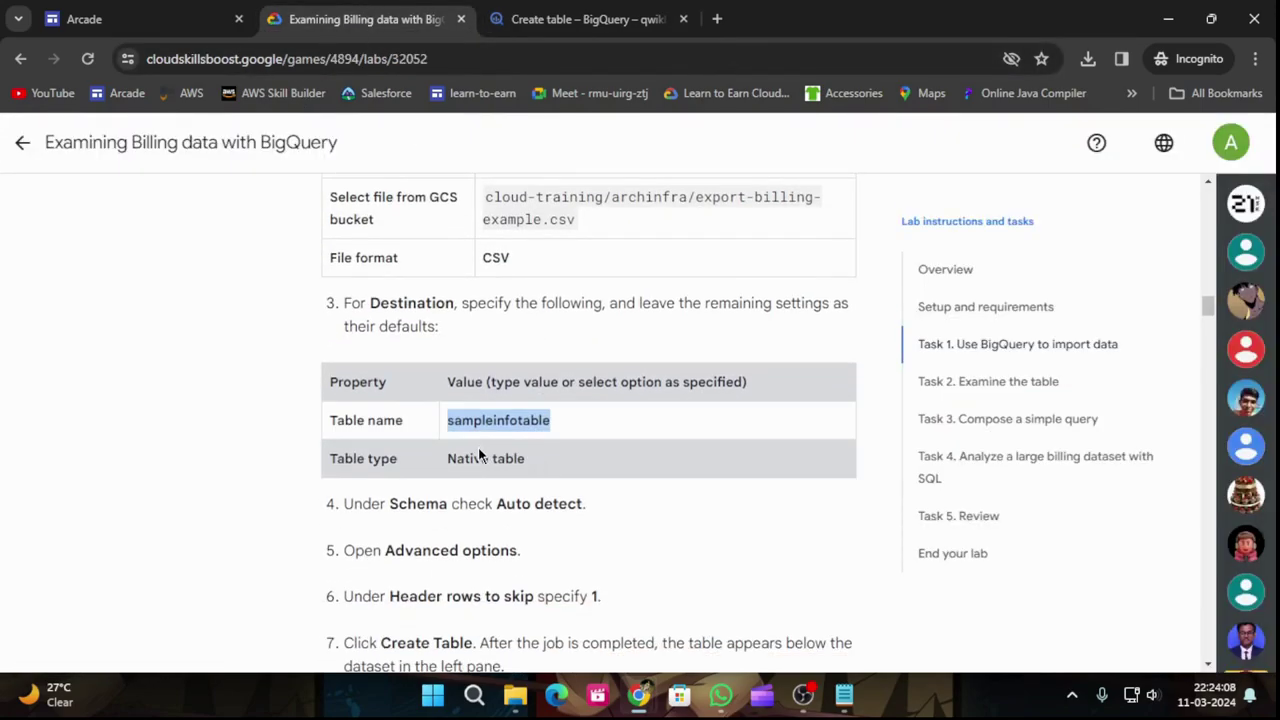
scroll(478, 446, down, 1)
click(525, 19)
click(109, 572)
scroll(257, 505, down, 3)
Expand the table's advanced options and set Header rows to skip to 1, as the lab specifies.
click(335, 28)
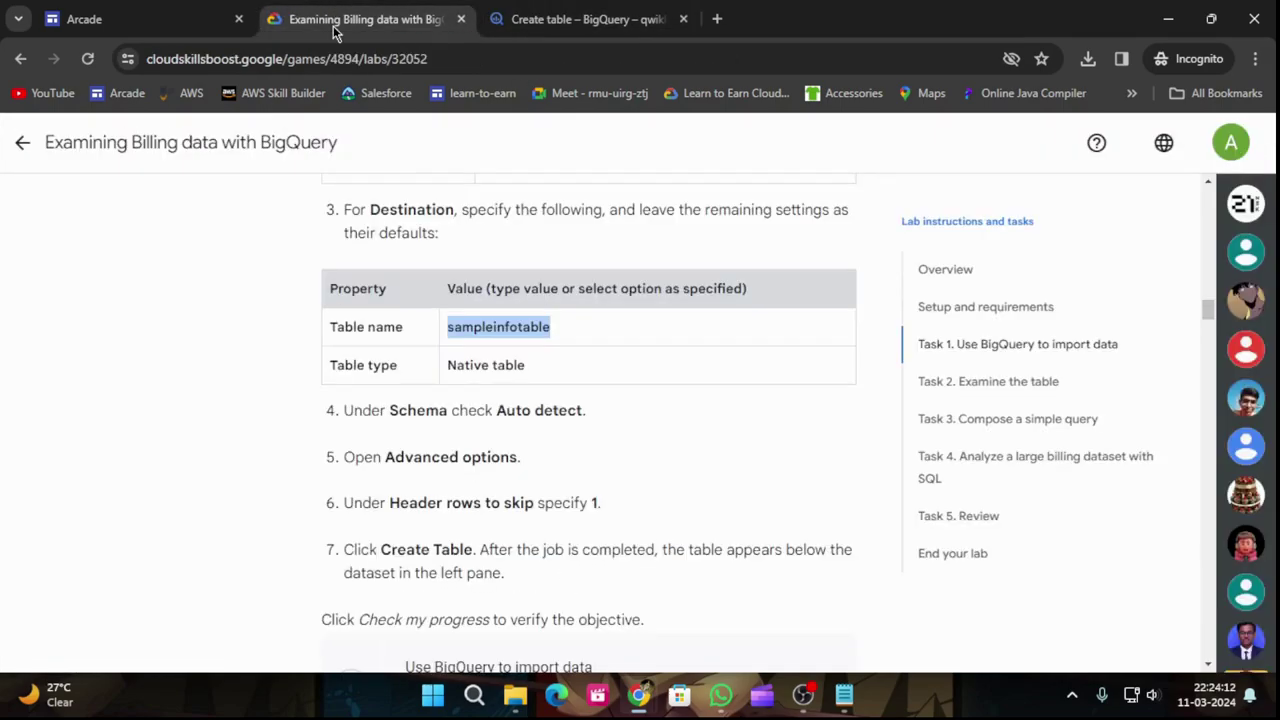
click(530, 19)
scroll(394, 478, down, 2)
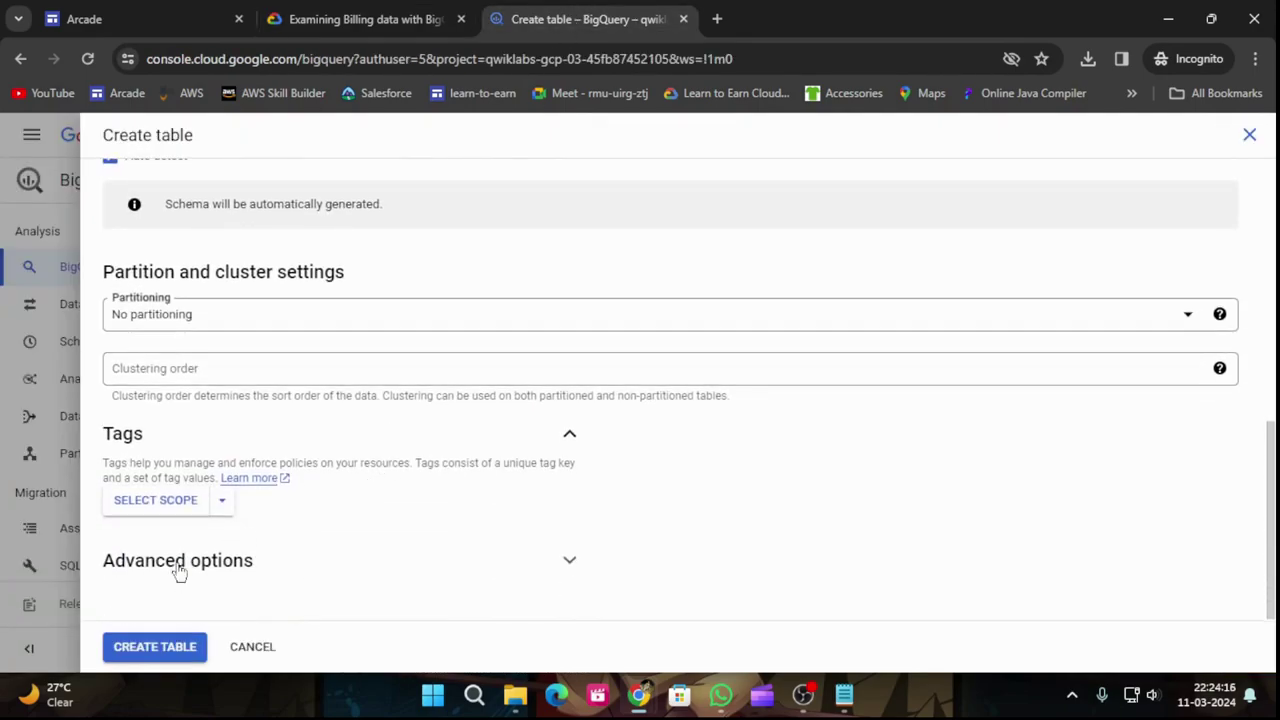
click(179, 568)
scroll(414, 434, down, 3)
click(375, 12)
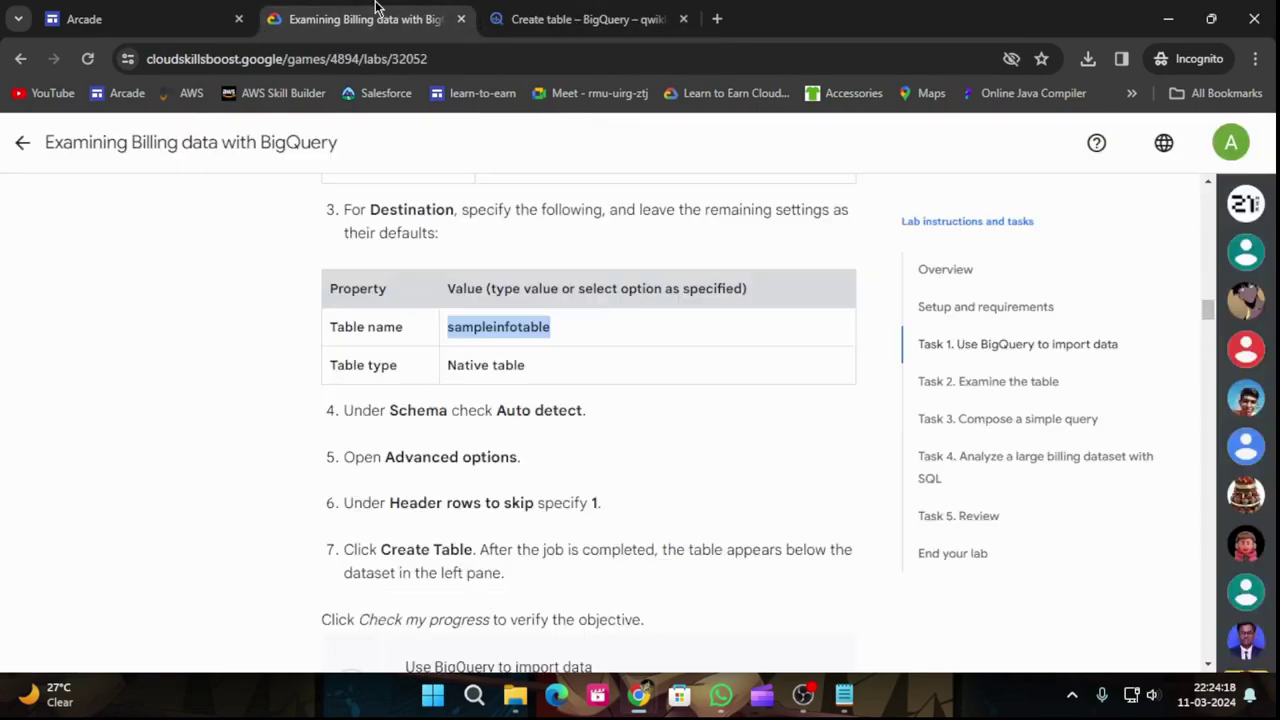
scroll(594, 486, down, 1)
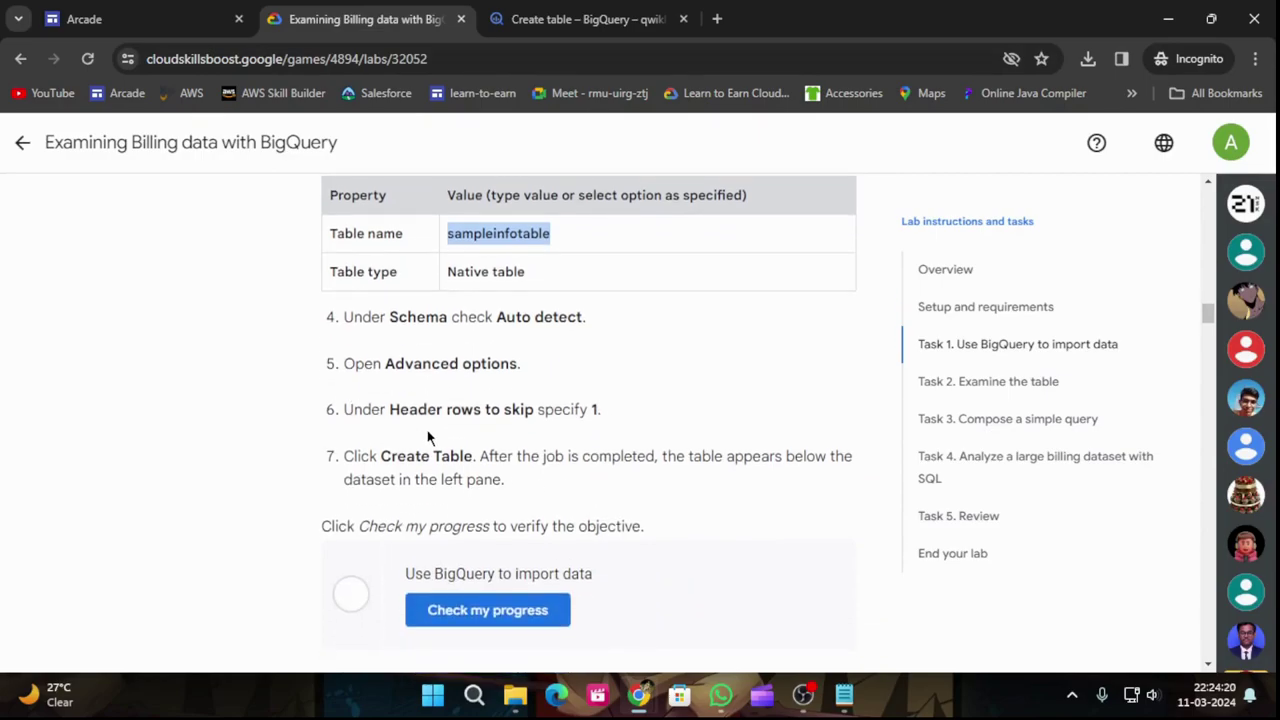
click(553, 19)
click(311, 577)
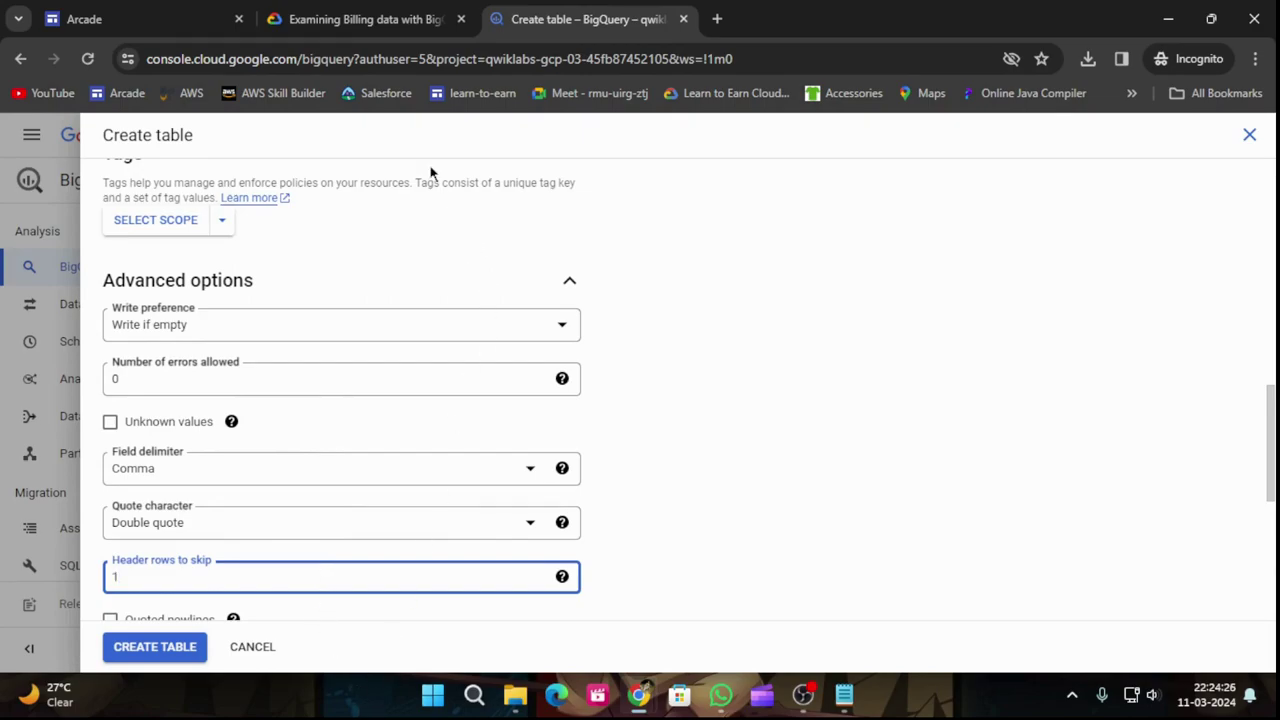
Create the table and check the lab progress for the objective "Use BigQuery to import data".
click(377, 24)
scroll(689, 370, down, 2)
click(600, 28)
click(155, 646)
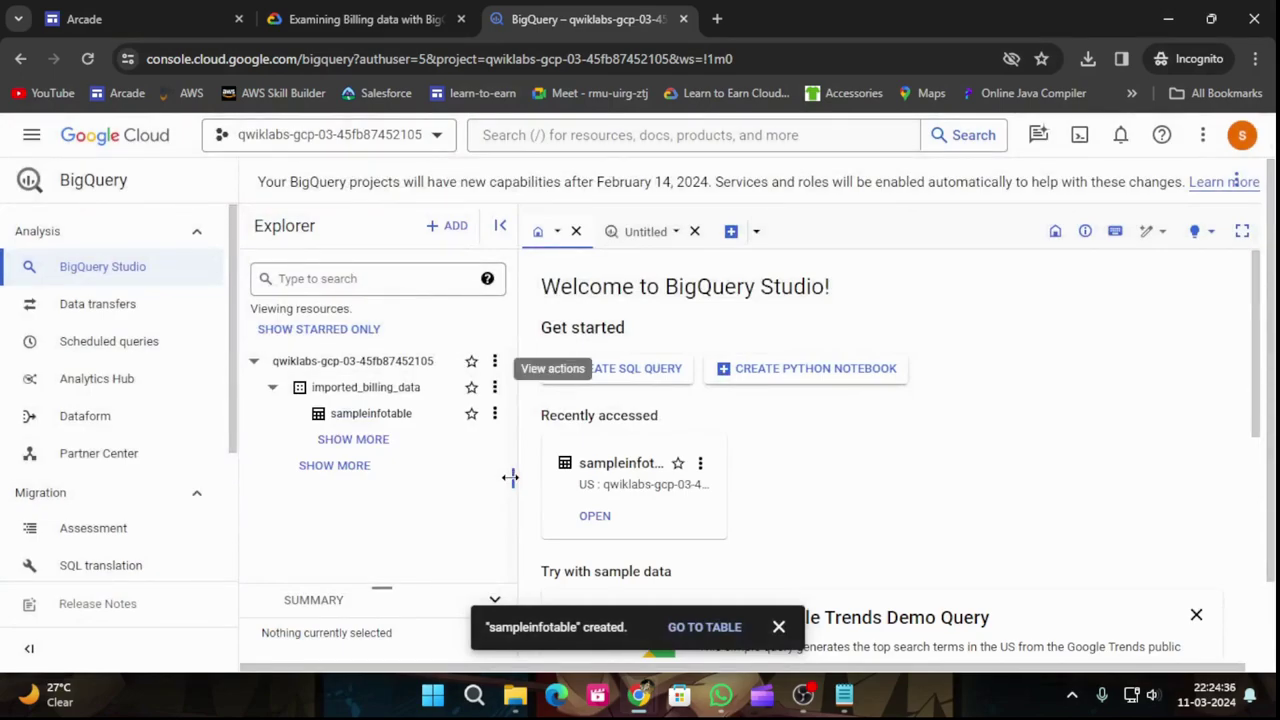
click(343, 8)
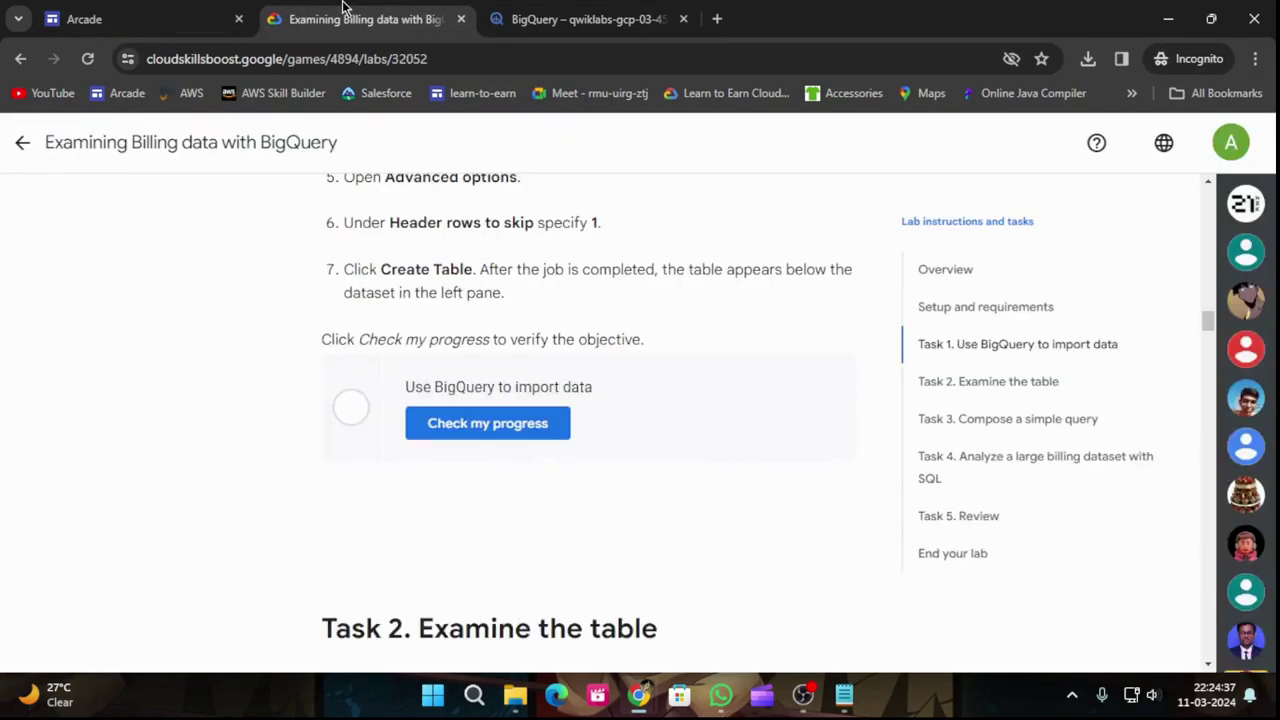
click(490, 430)
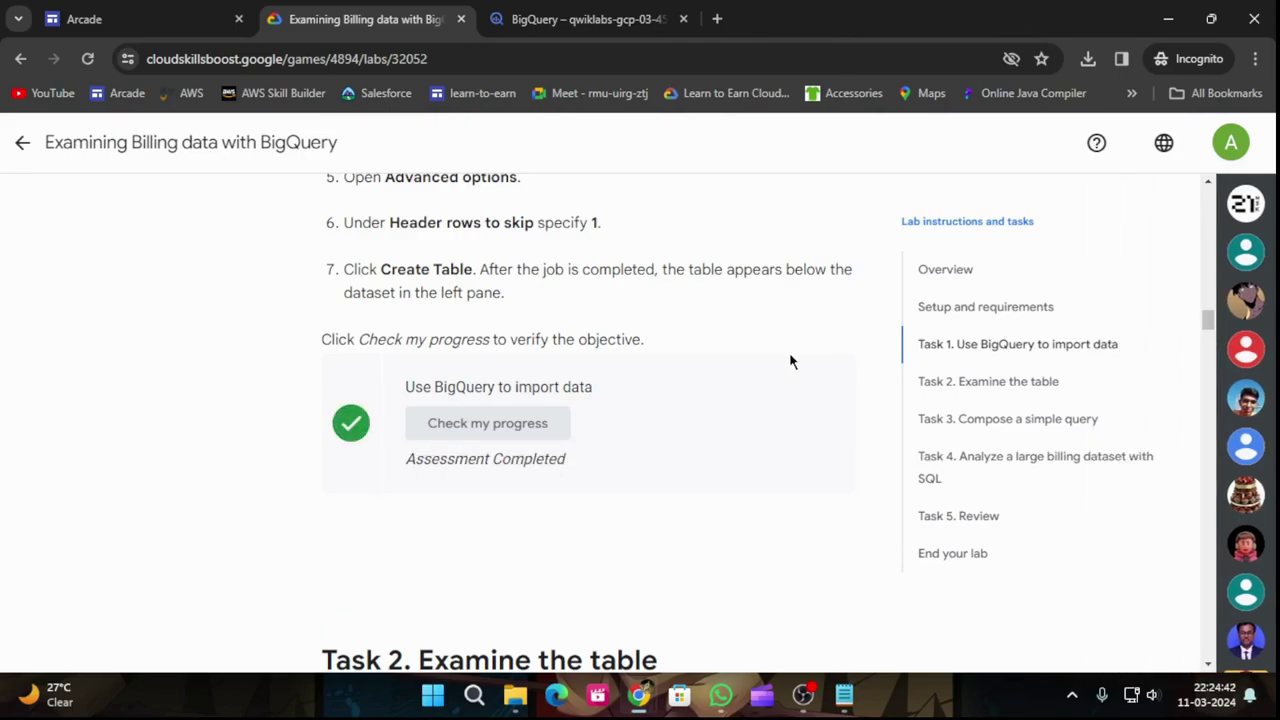
Copy the lab's Task 3 query selecting all sampleinfotable rows WHERE Cost > 0 and run it in a new BigQuery query.
scroll(609, 366, down, 4)
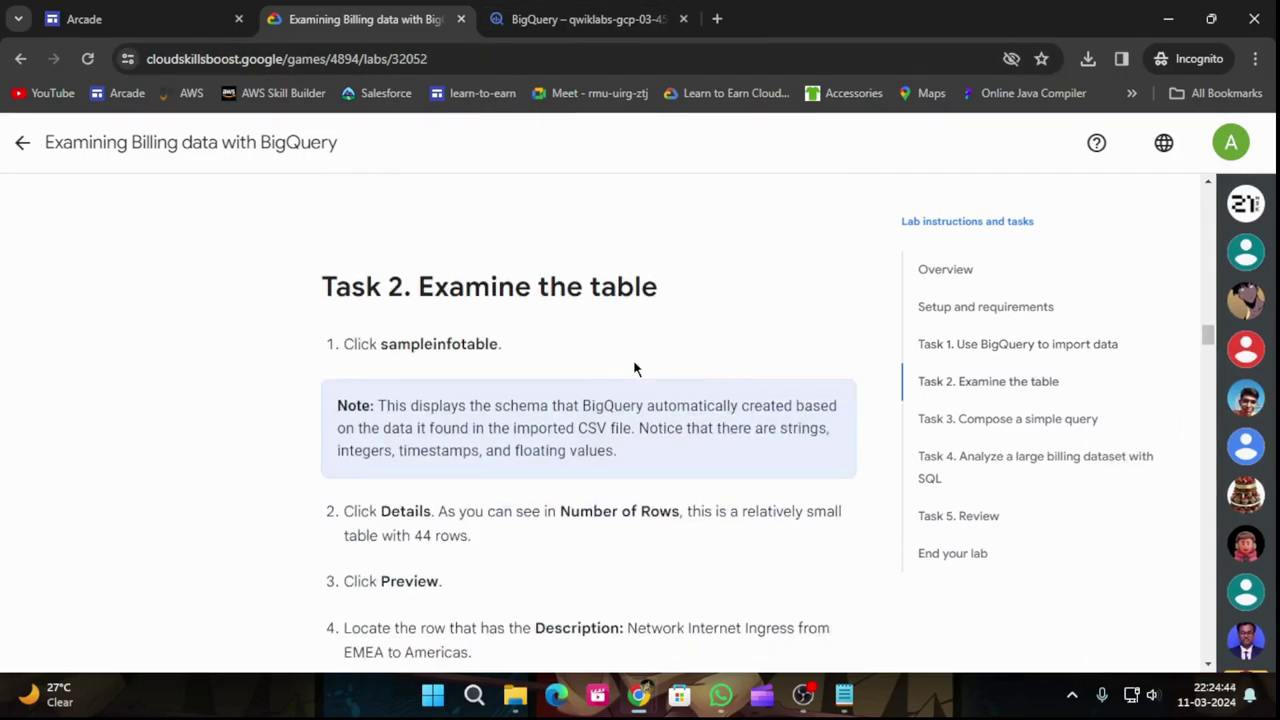
scroll(637, 369, down, 4)
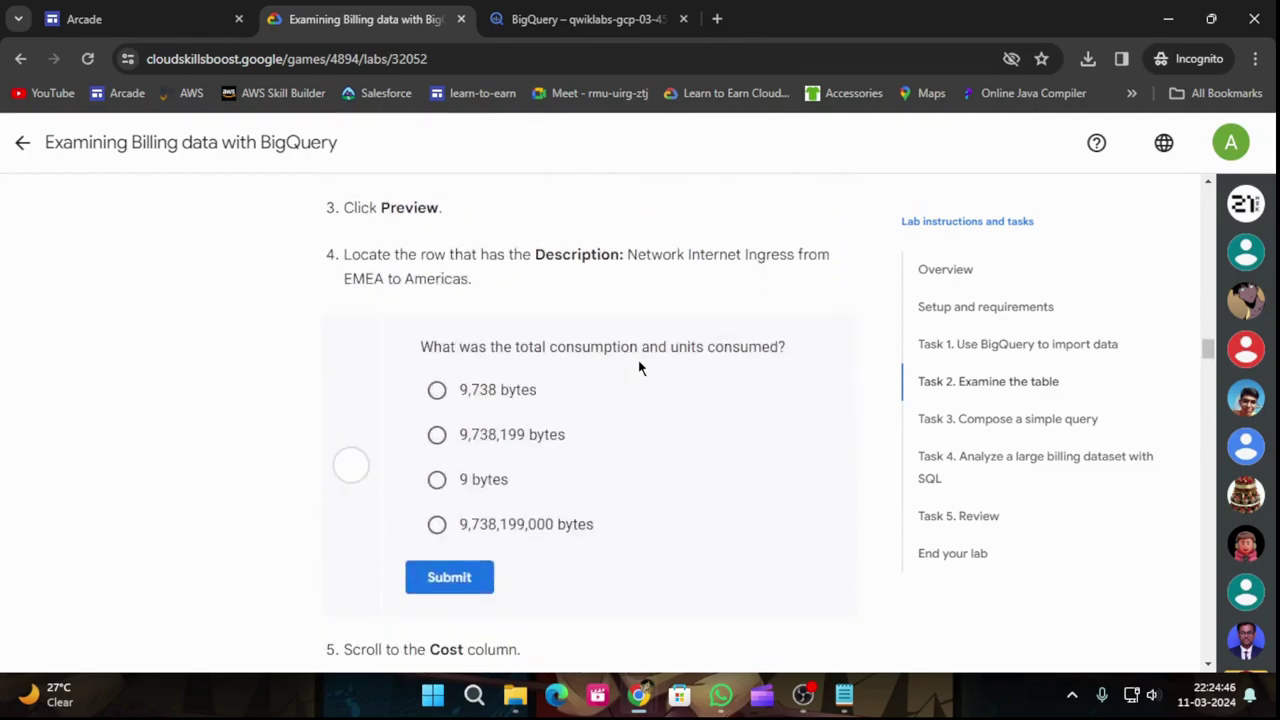
scroll(637, 352, down, 10)
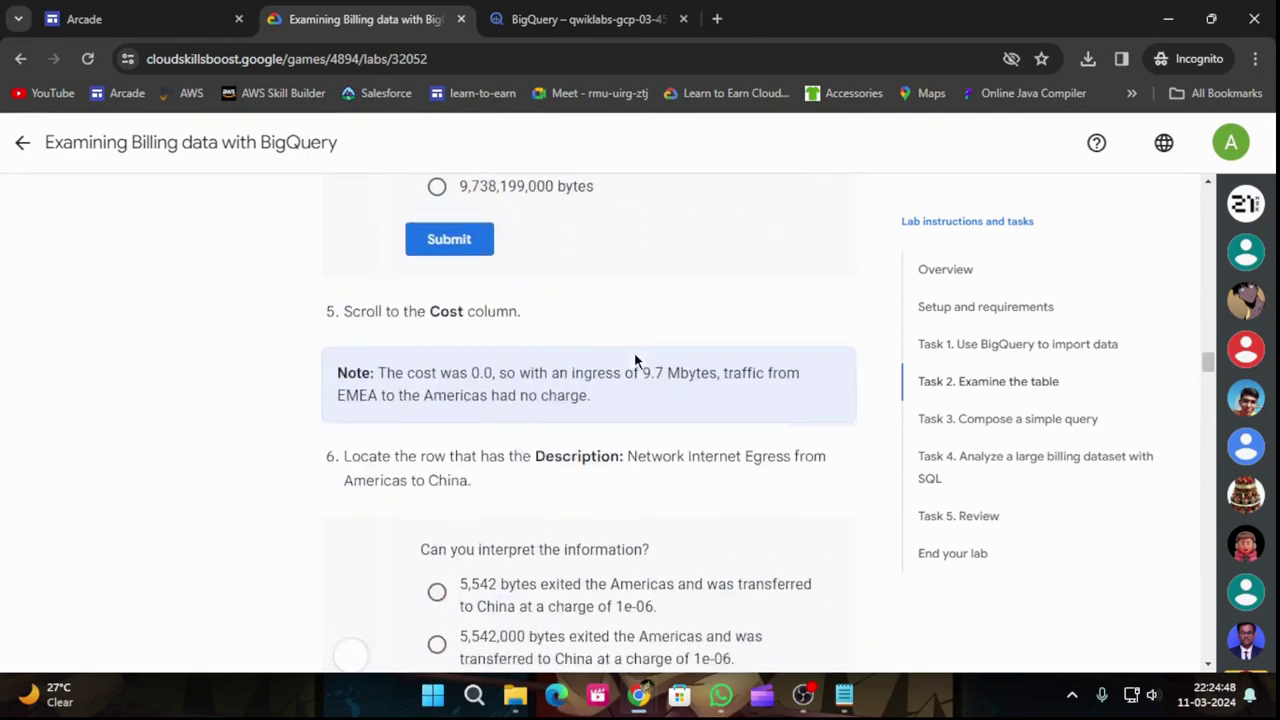
scroll(630, 362, down, 3)
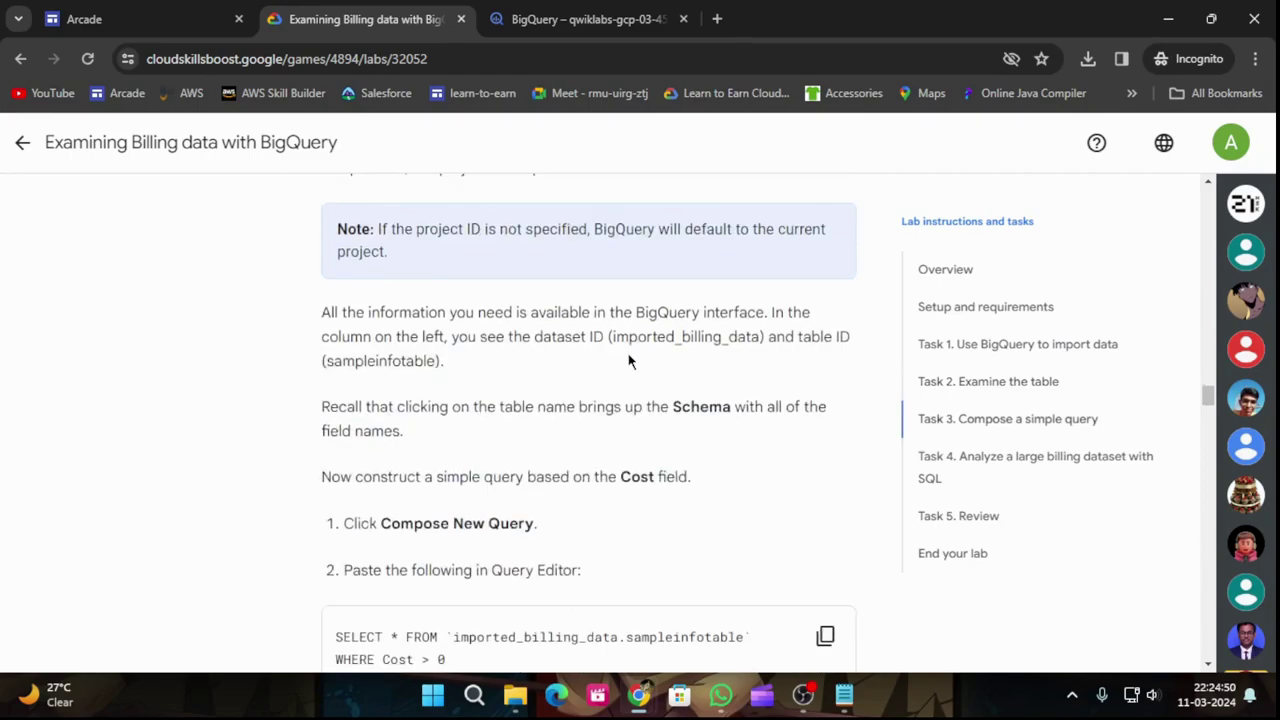
scroll(626, 356, down, 3)
click(825, 356)
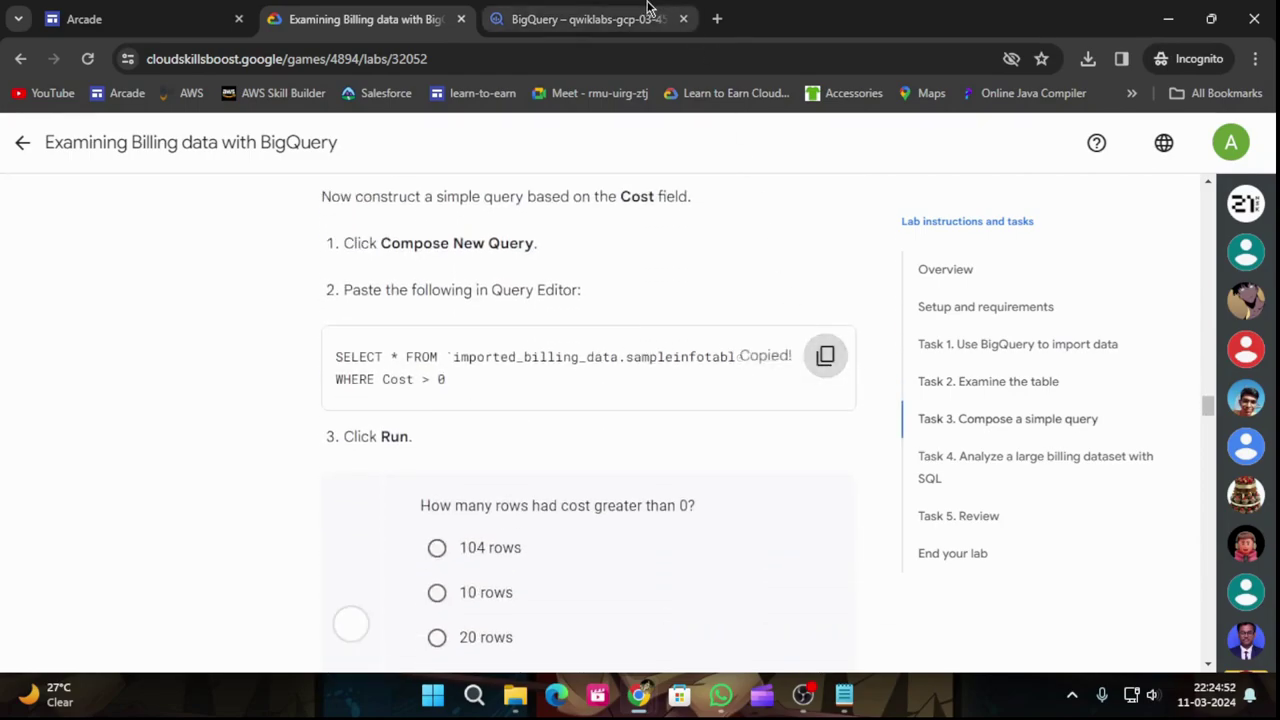
click(655, 7)
click(735, 233)
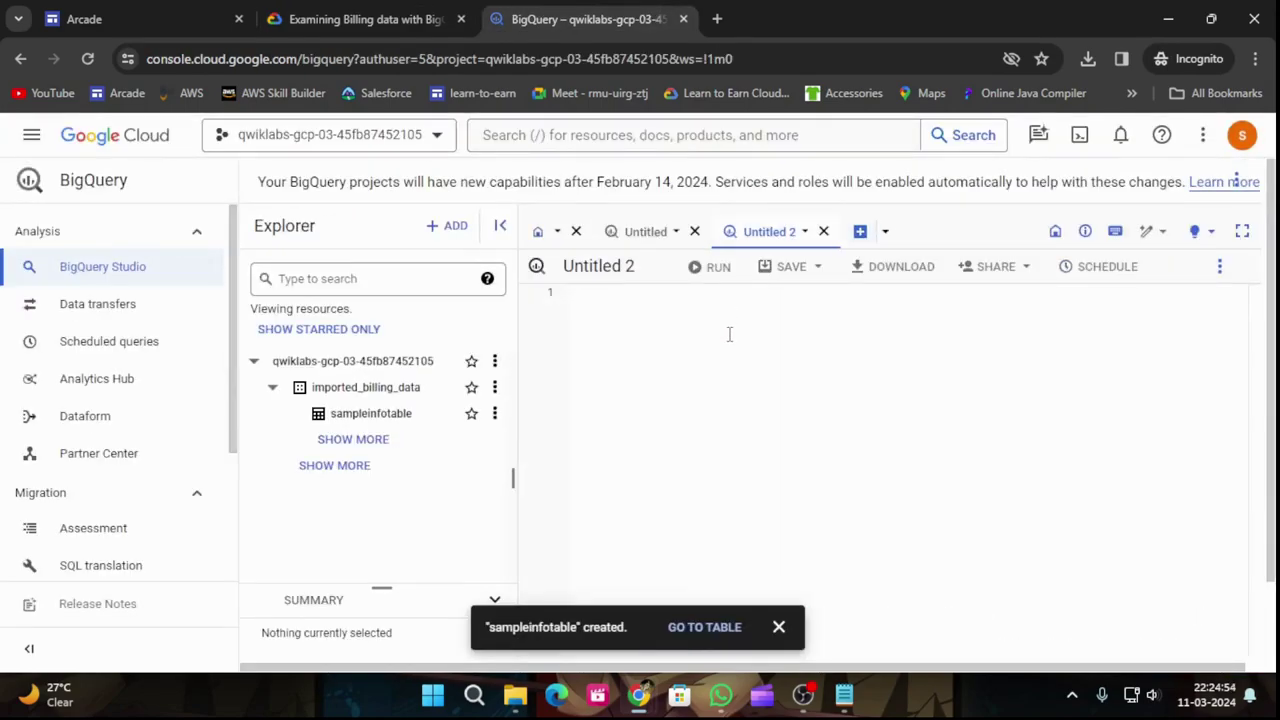
key(ctrl+v)
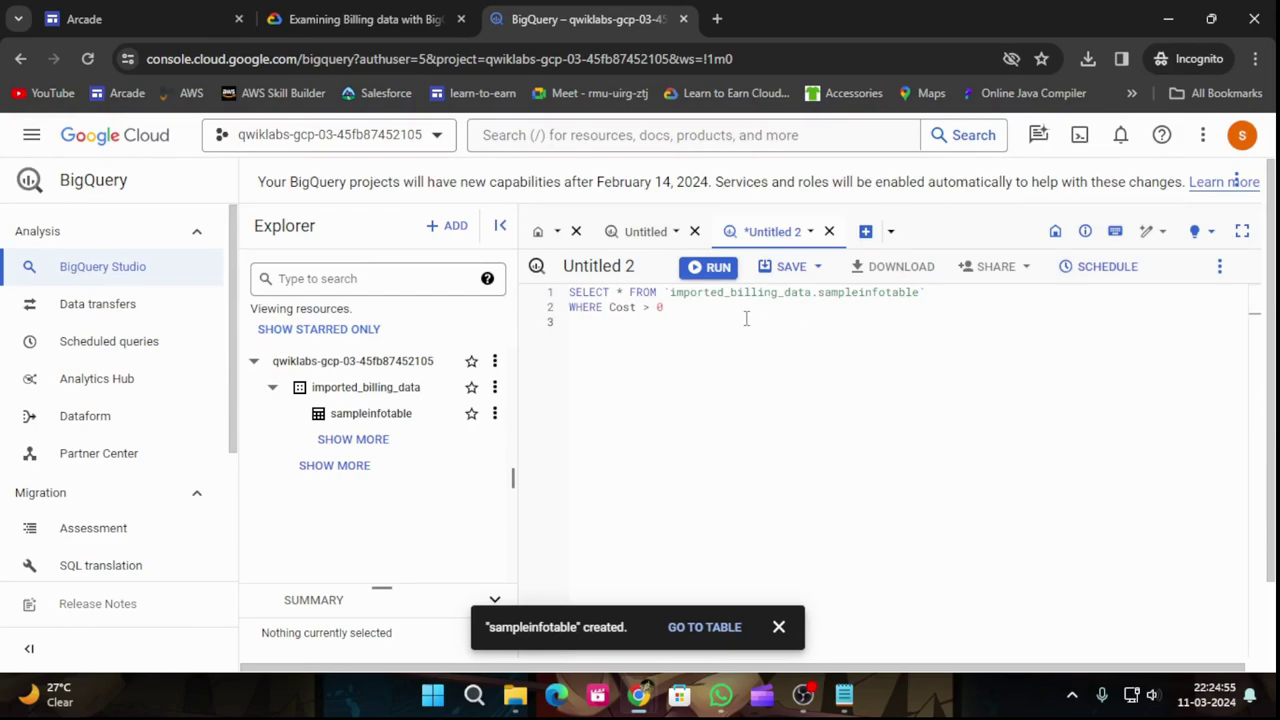
click(712, 270)
Check the lab progress for "Compose a simple query" and look at the query's results in BigQuery.
click(365, 19)
scroll(530, 300, down, 4)
scroll(539, 316, down, 3)
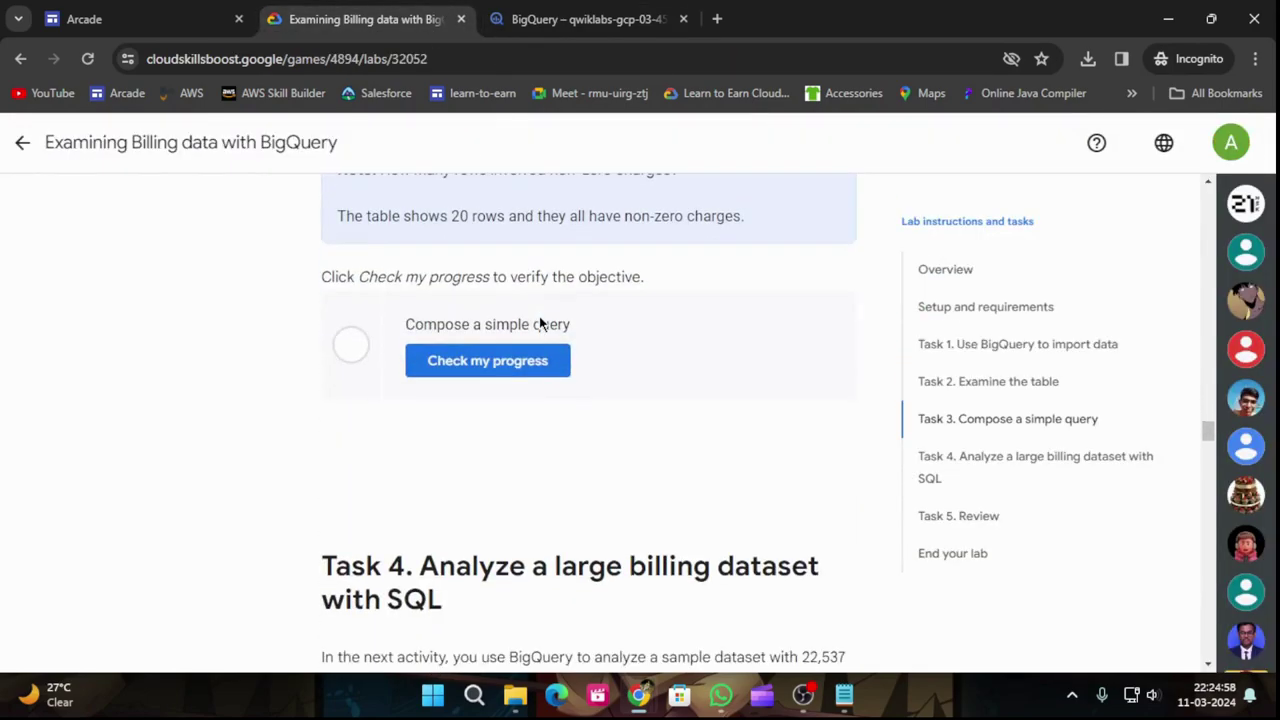
click(517, 362)
click(580, 19)
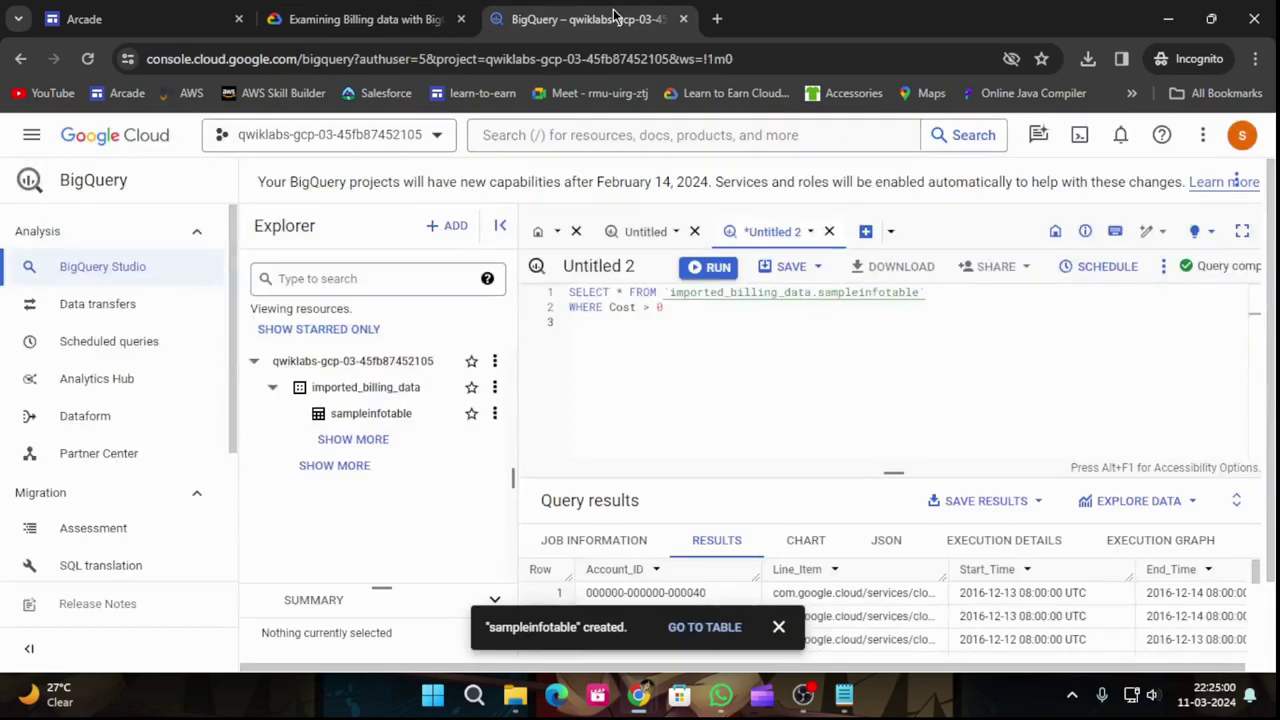
click(400, 19)
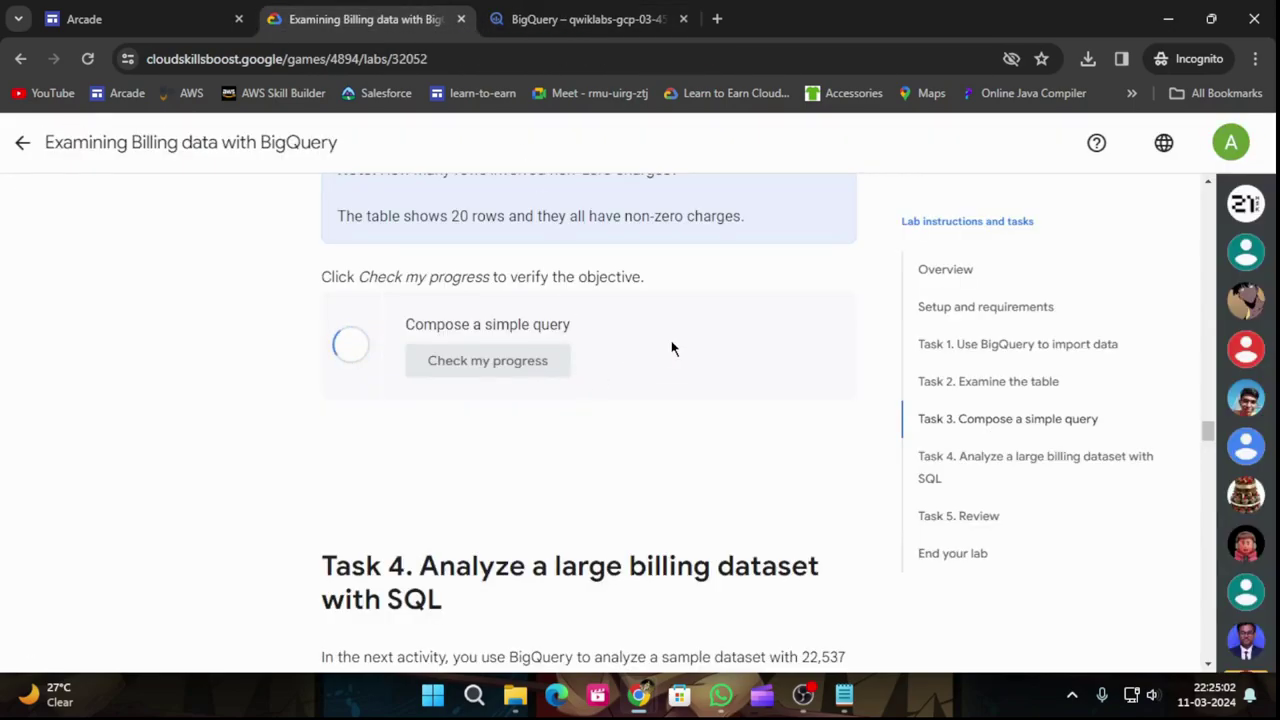
Copy the first Task 4 query from the lab and run it in a new BigQuery query.
scroll(645, 340, down, 5)
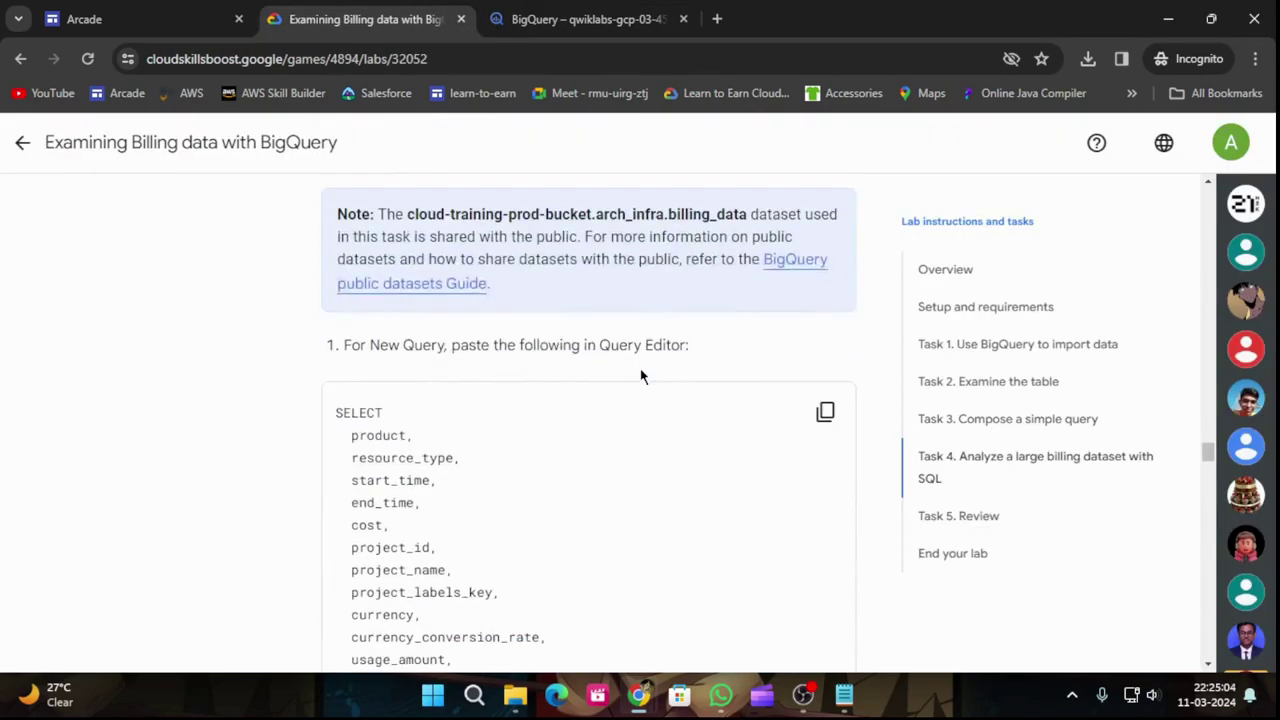
click(825, 412)
scroll(794, 349, down, 5)
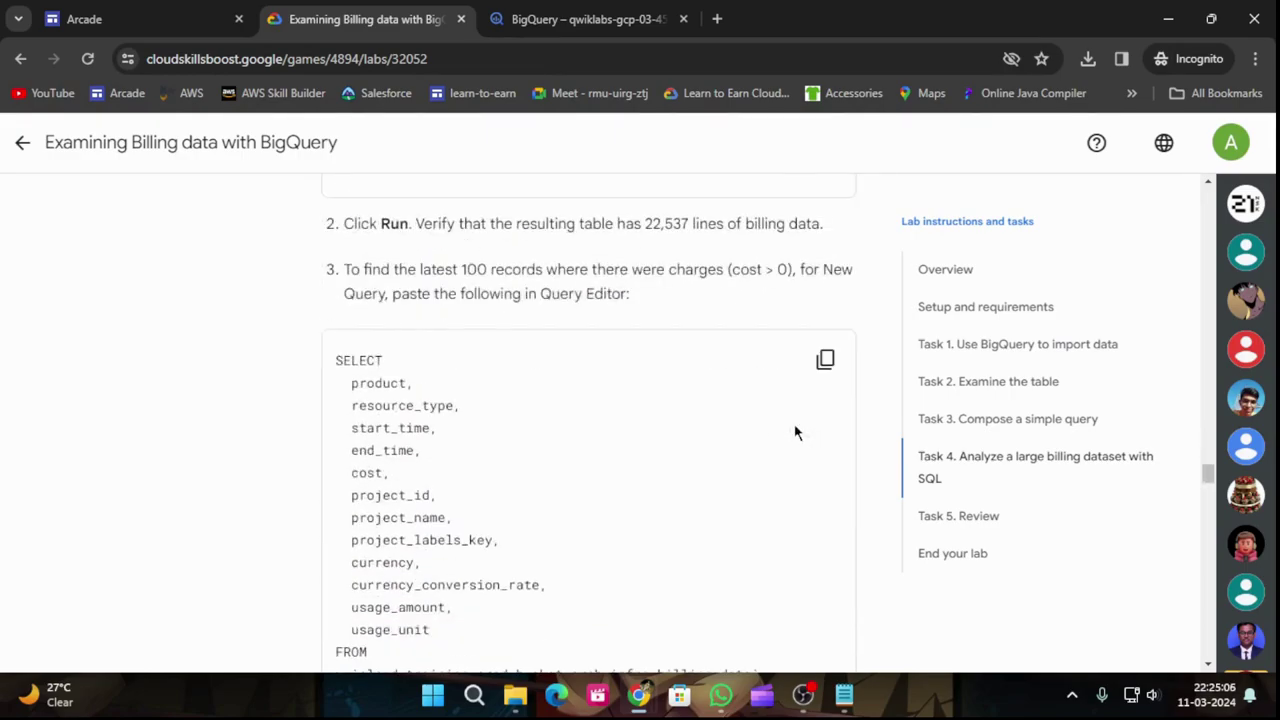
click(612, 19)
click(864, 230)
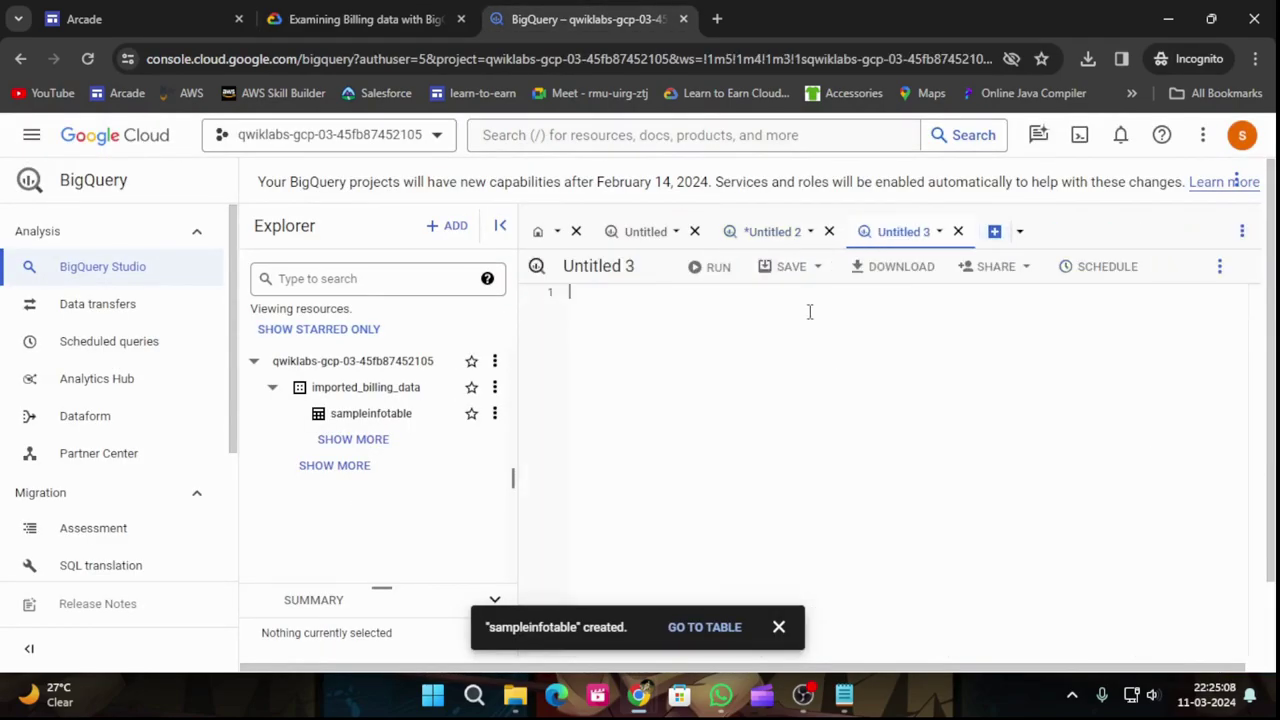
key(ctrl+v)
click(712, 267)
Copy the lab's query for the latest 100 records with Cost > 0 and run it in a new BigQuery query.
click(365, 19)
scroll(444, 410, down, 2)
scroll(444, 410, up, 2)
click(825, 360)
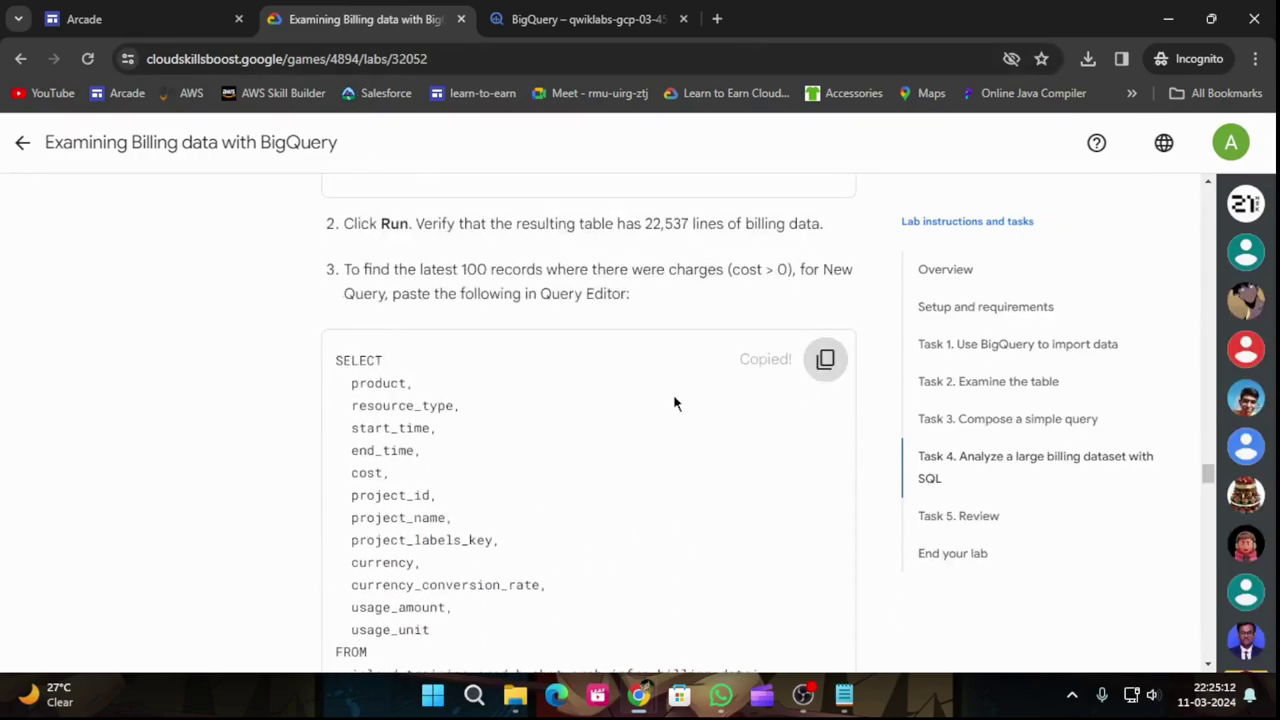
scroll(654, 417, down, 4)
scroll(654, 415, up, 3)
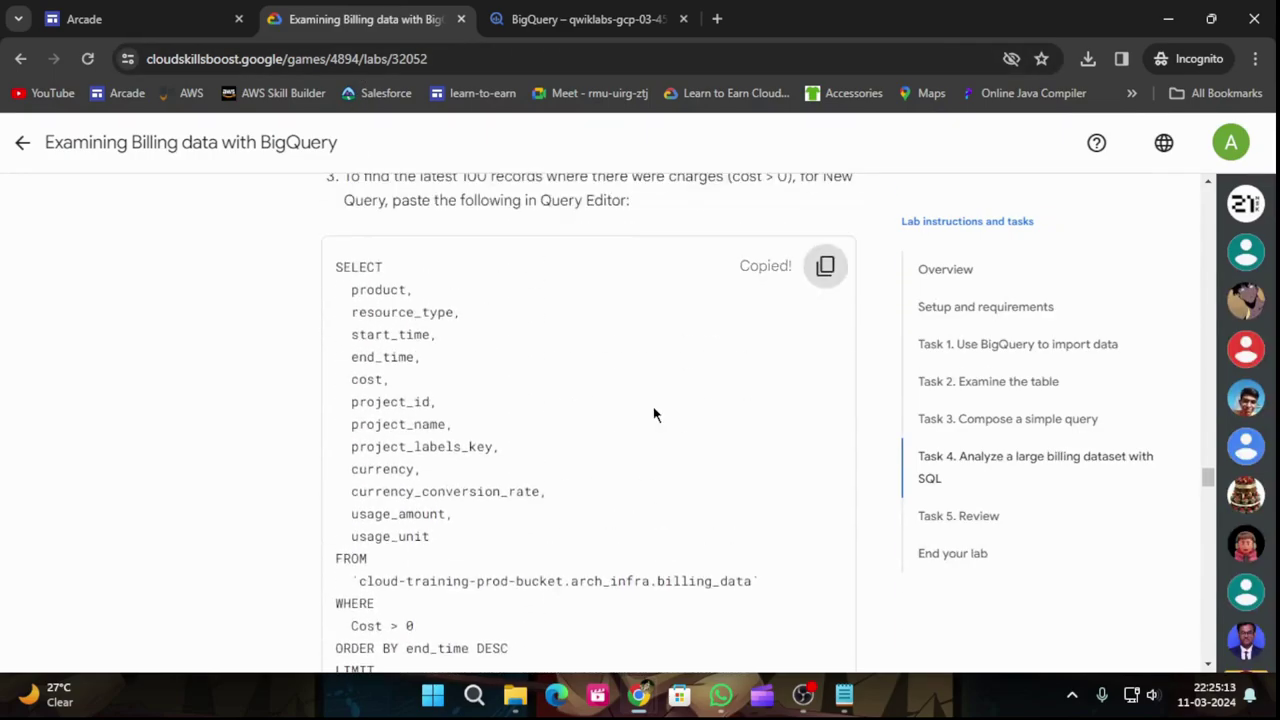
click(620, 16)
click(999, 233)
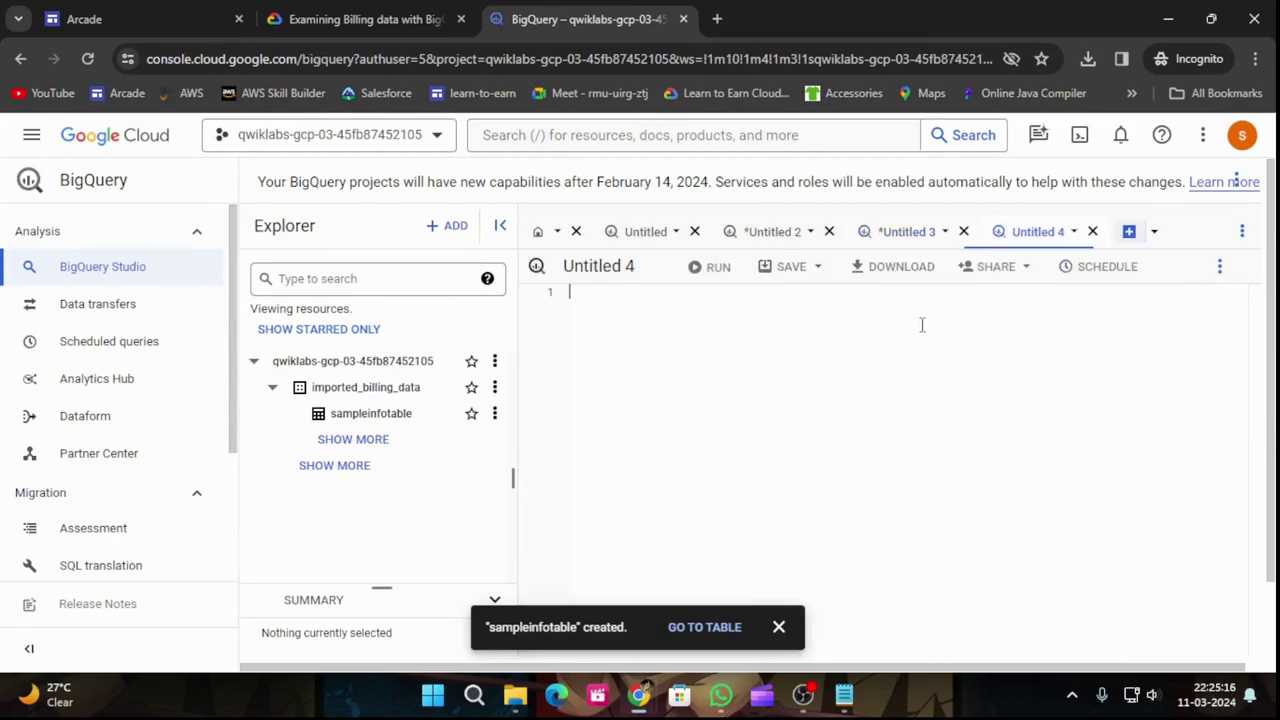
click(778, 627)
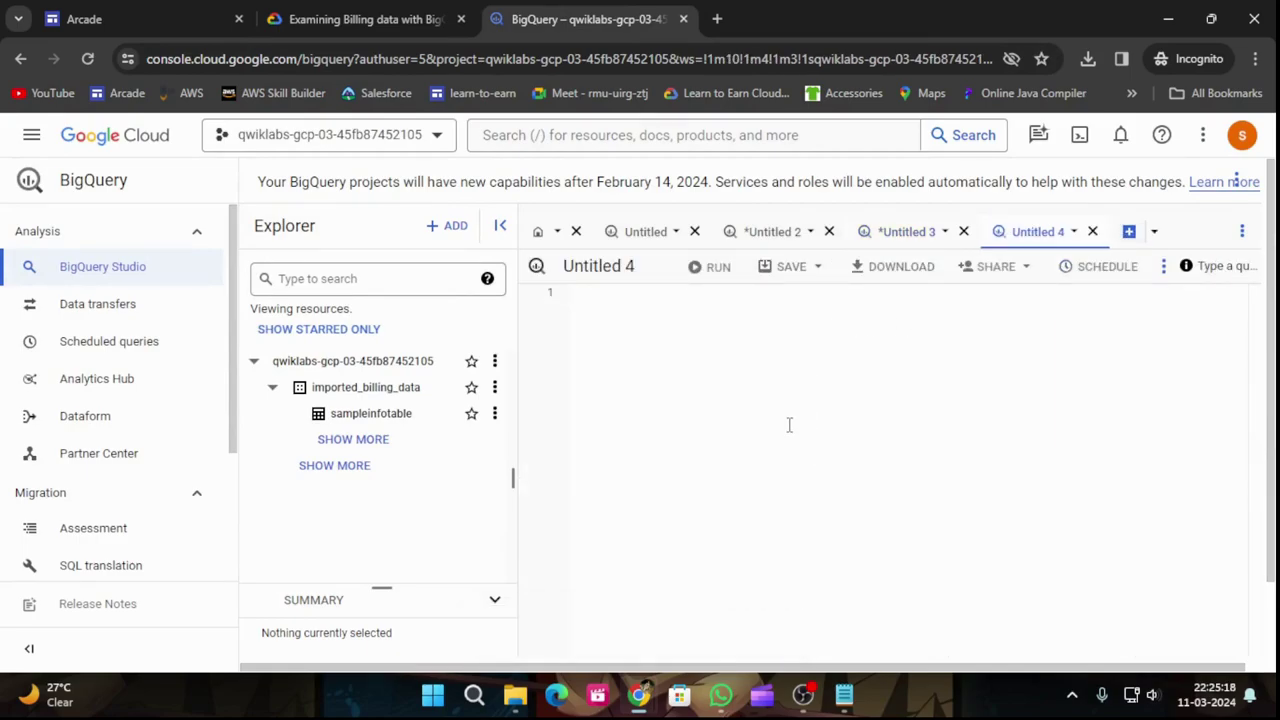
key(ctrl+v)
Copy the lab's billing_data query with cost > 3 and run it in a new BigQuery query.
click(420, 19)
scroll(622, 437, down, 5)
click(824, 330)
scroll(741, 398, down, 5)
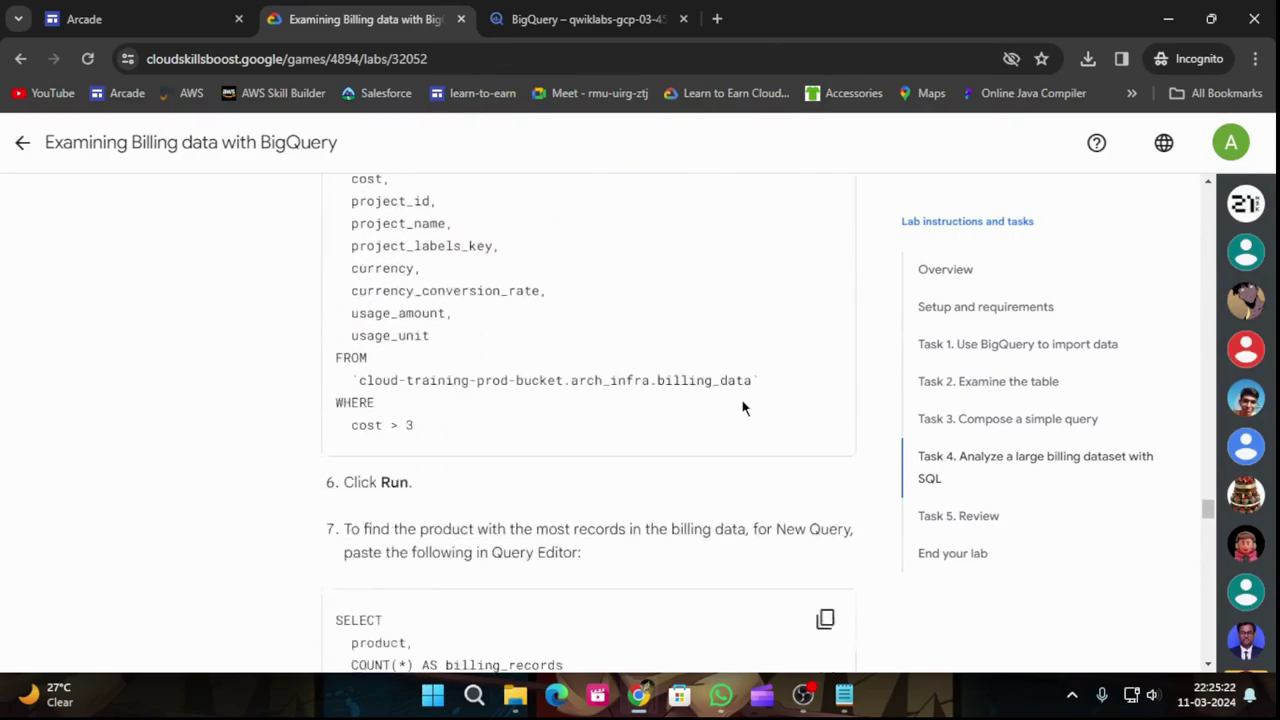
scroll(741, 398, up, 2)
click(585, 10)
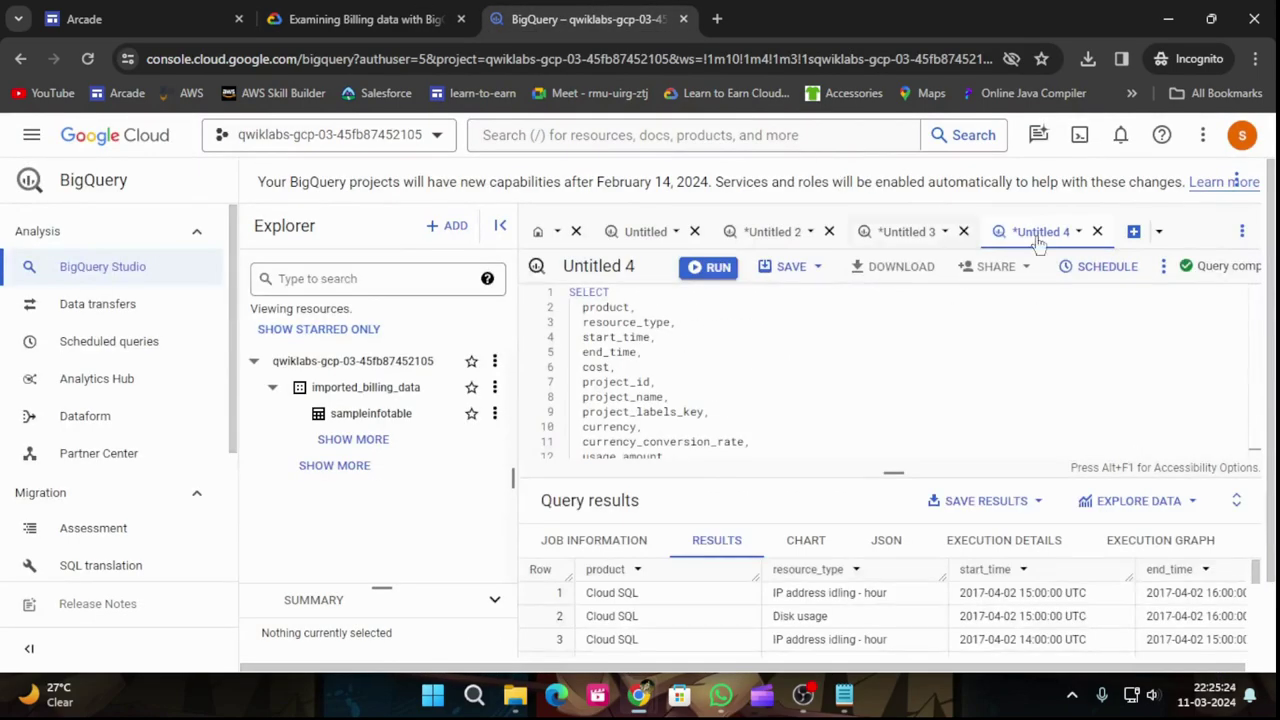
click(1134, 234)
key(ctrl+v)
click(703, 266)
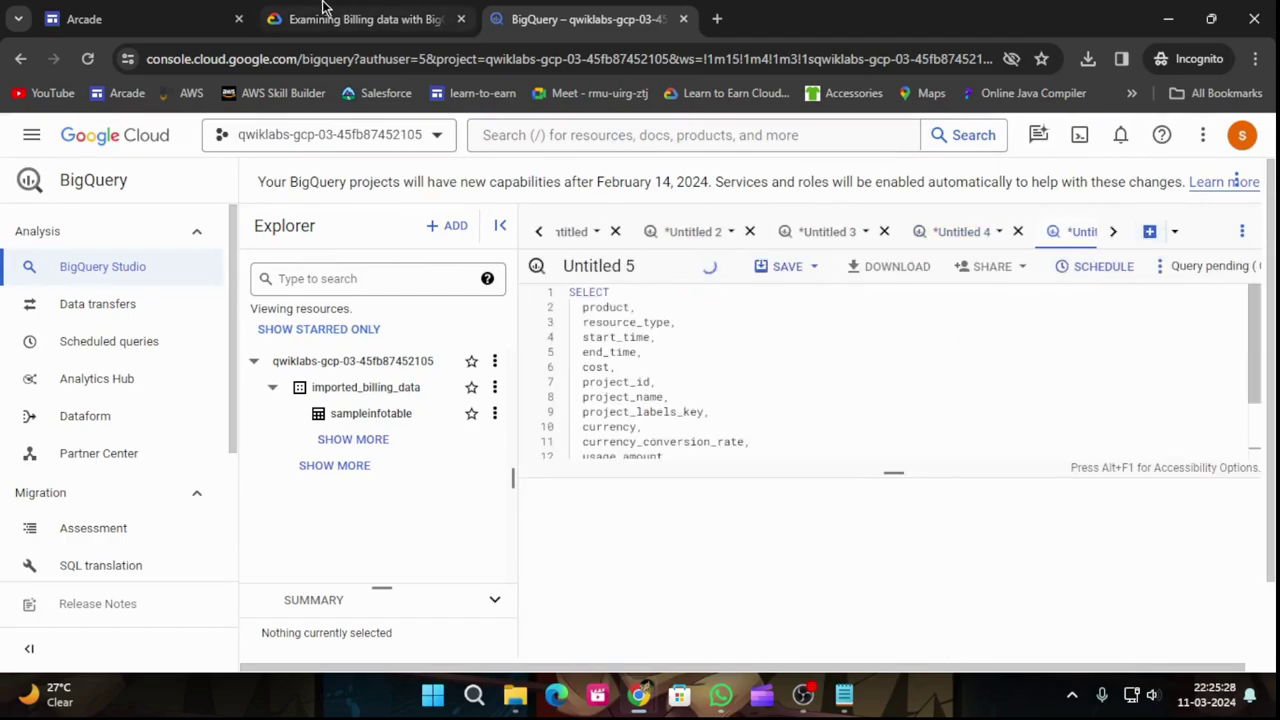
Copy the lab's query counting billing_records per product and run it in a new BigQuery query.
click(365, 19)
scroll(633, 424, up, 1)
scroll(634, 424, up, 2)
scroll(634, 425, down, 6)
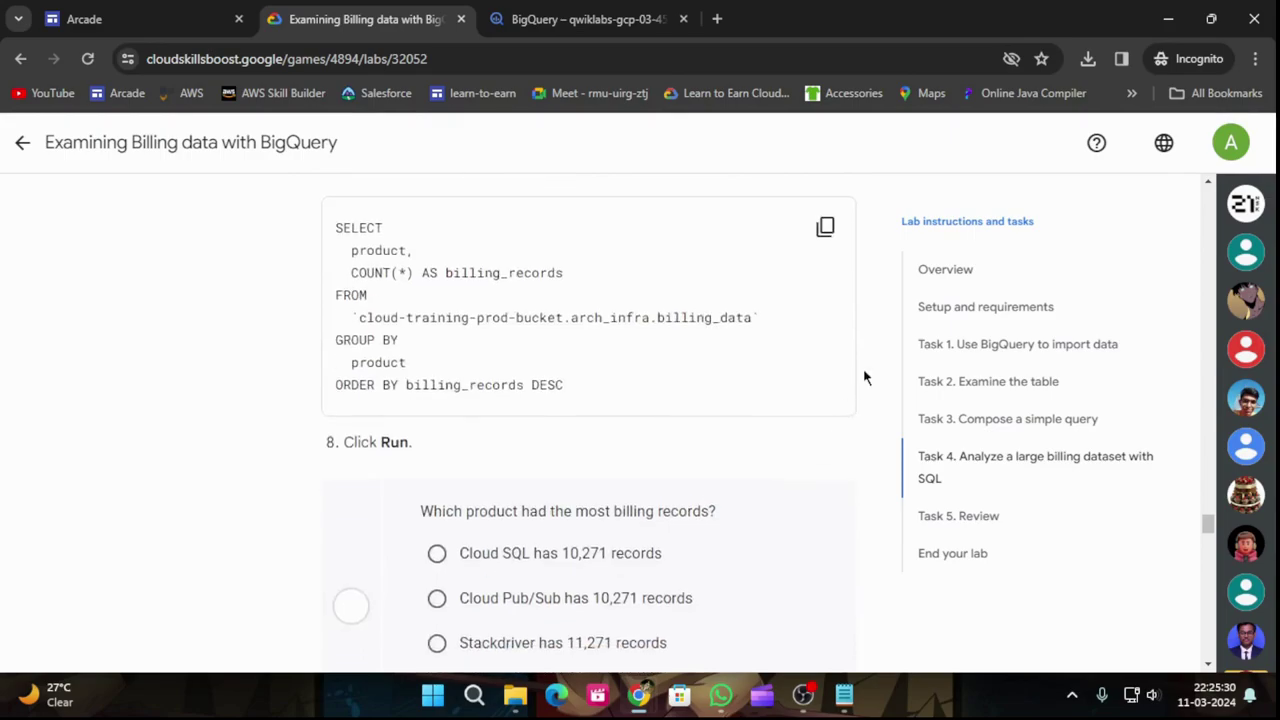
click(825, 225)
scroll(695, 346, down, 3)
scroll(694, 343, up, 2)
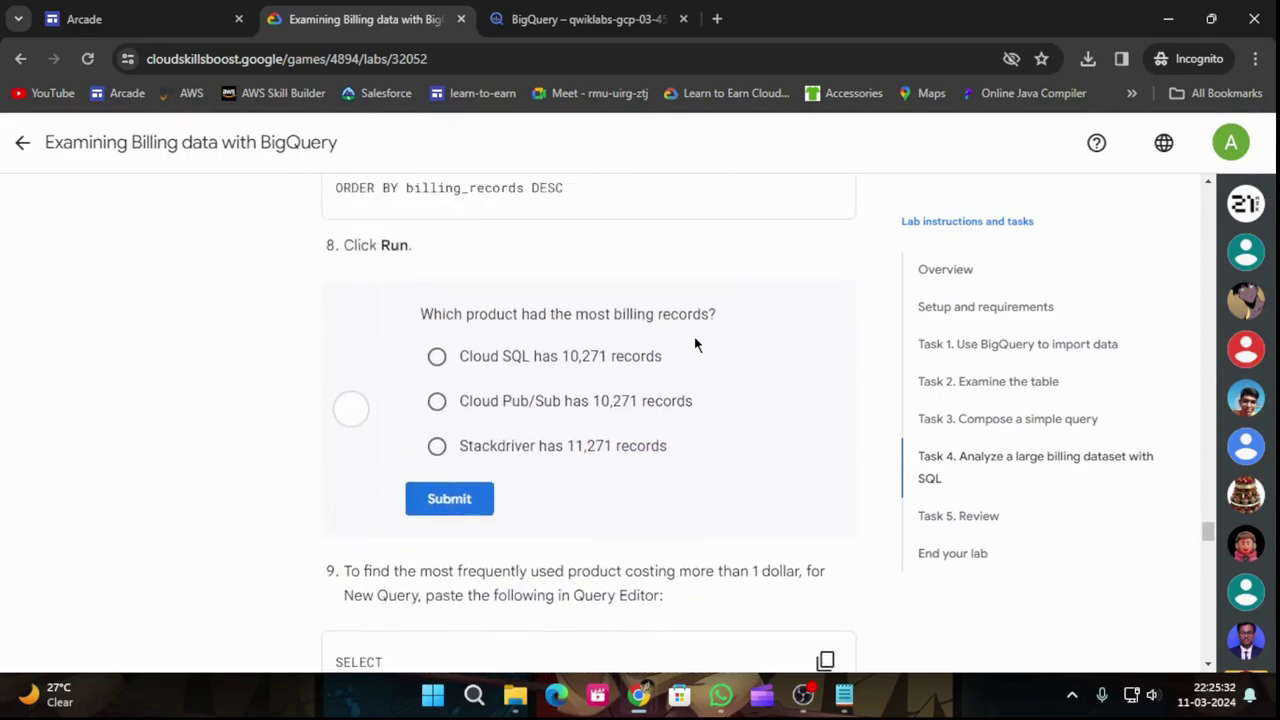
key(ctrl+Tab)
click(1149, 231)
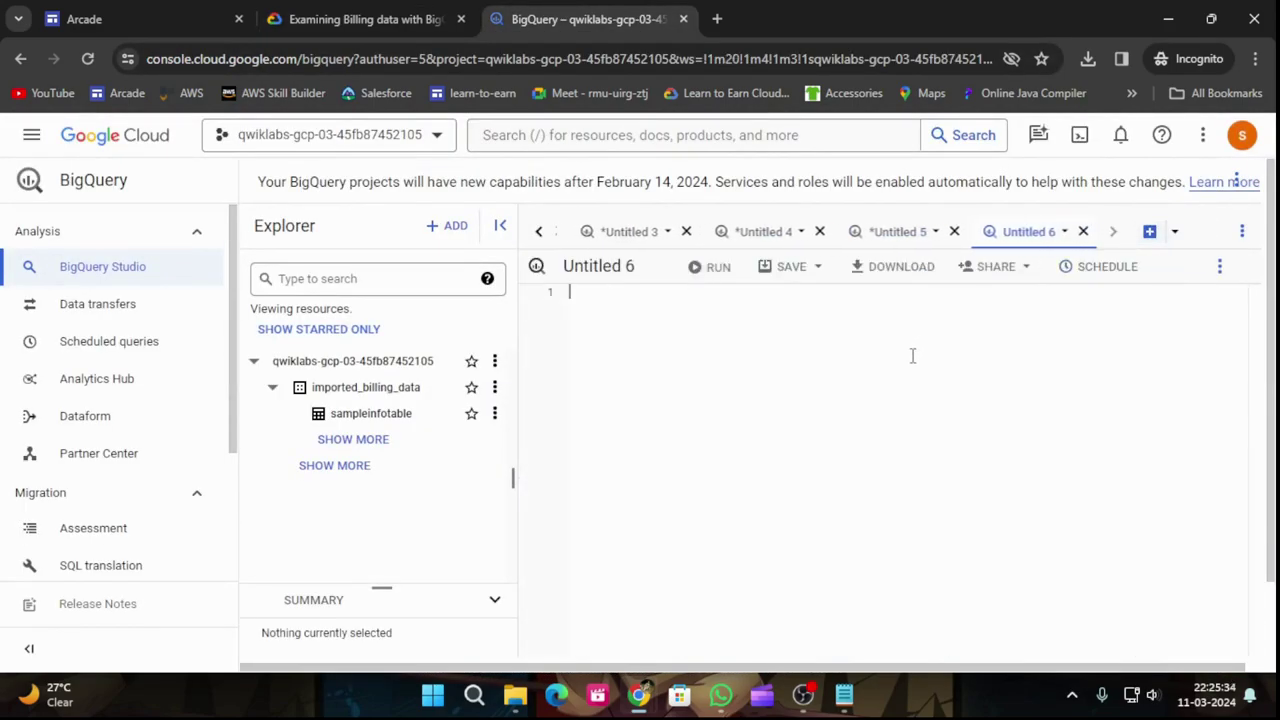
key(ctrl+v)
click(697, 275)
Copy the lab's query counting billing_records per product with cost > 1 and run it in a new BigQuery query.
key(ctrl+shift+Tab)
scroll(711, 514, down, 4)
scroll(766, 457, down, 7)
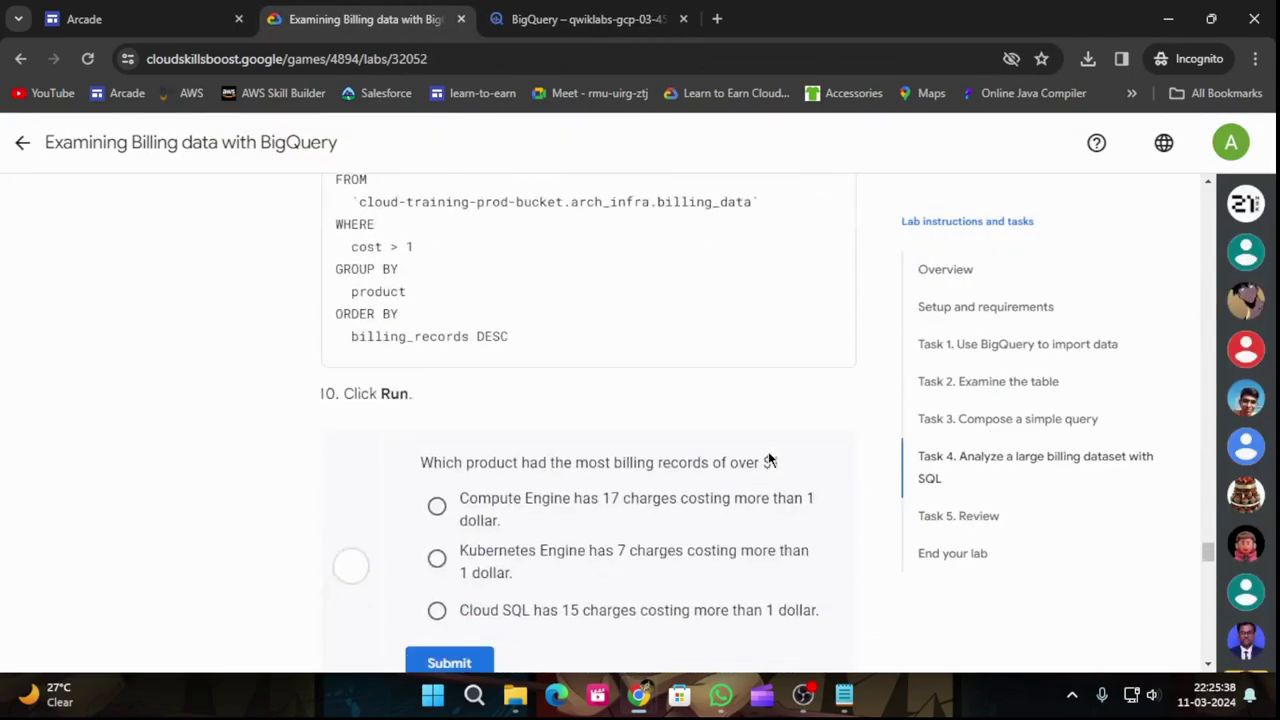
scroll(769, 459, up, 1)
click(588, 19)
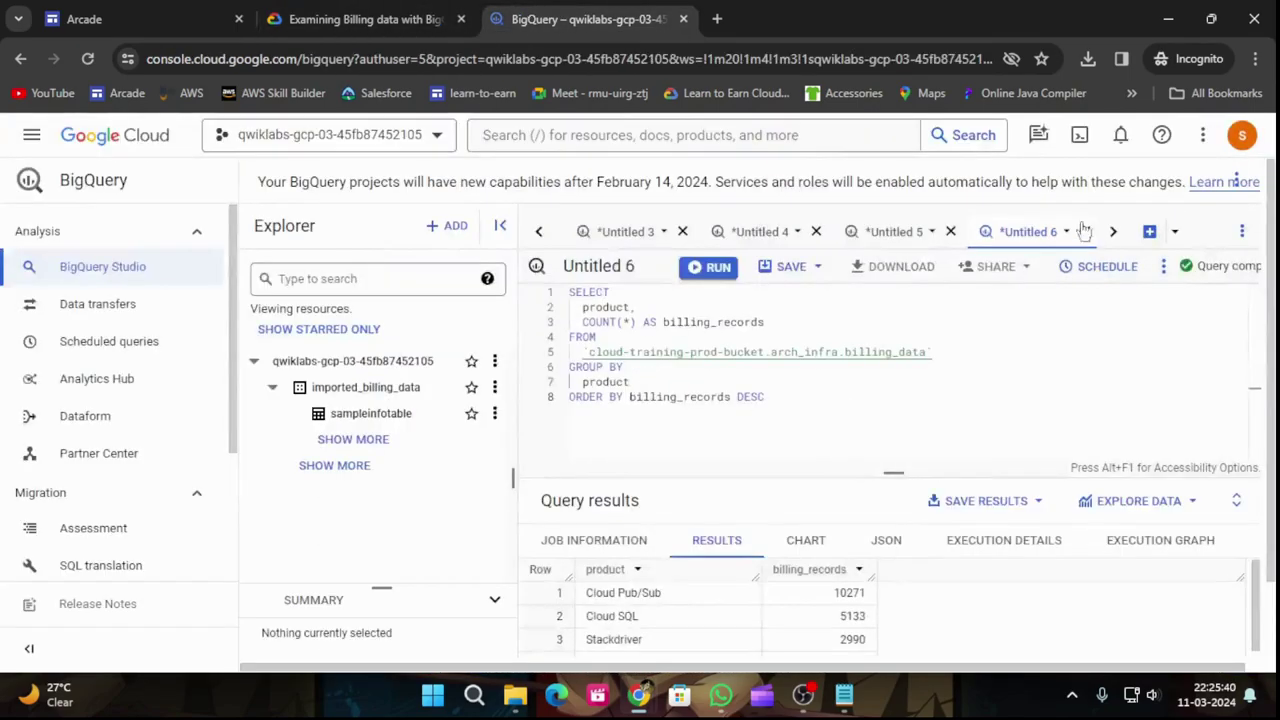
click(1149, 231)
key(ctrl+v)
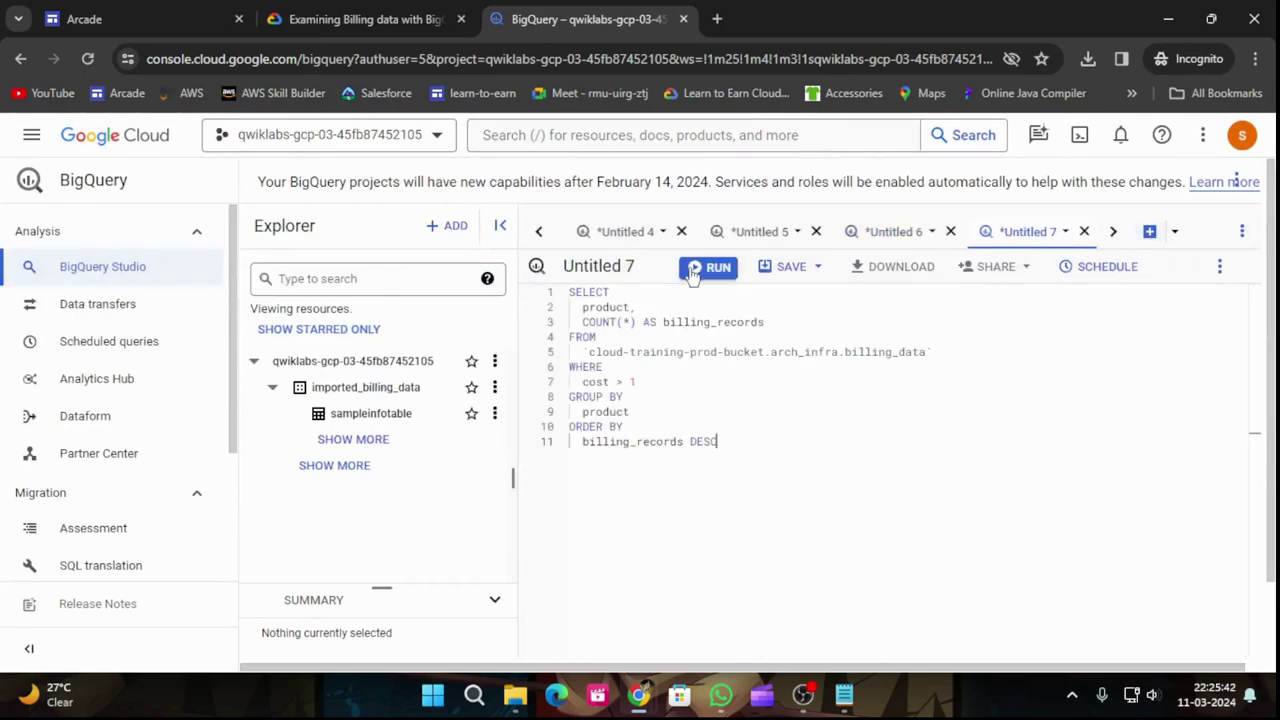
click(709, 266)
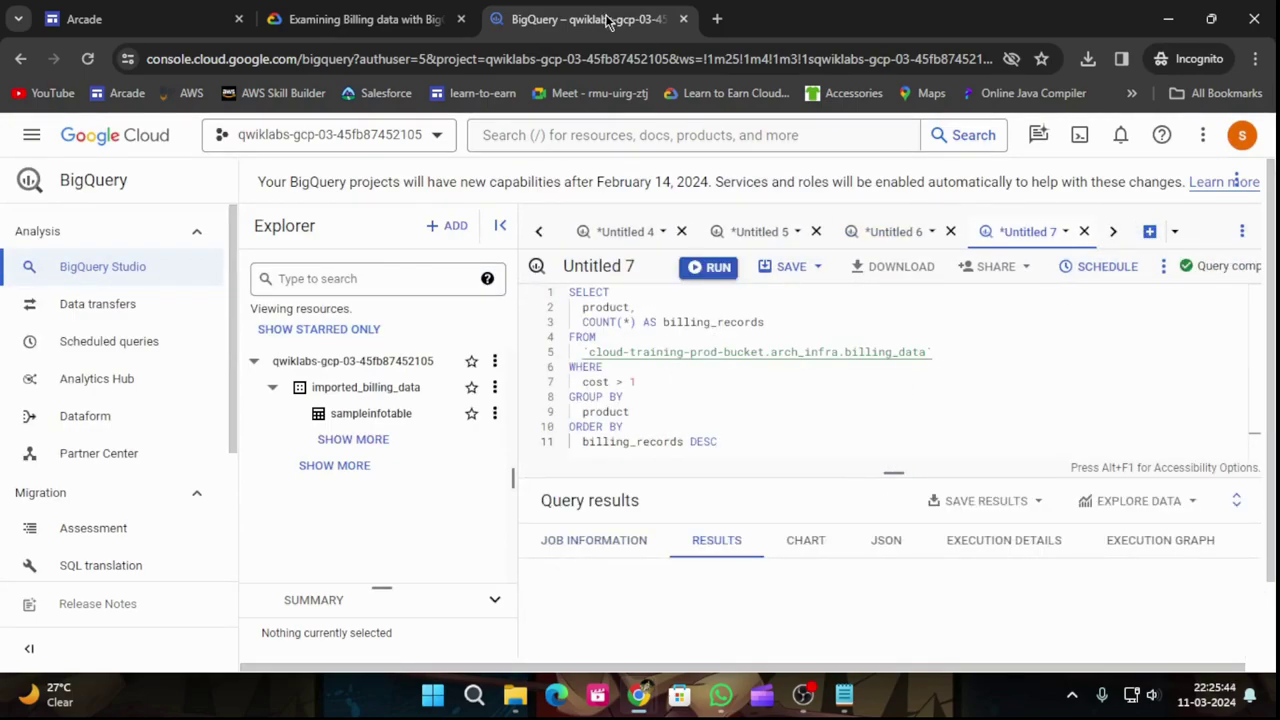
Copy the lab's query counting billing_records per usage_unit with cost > 0 and run it in a new BigQuery query.
click(375, 12)
scroll(617, 351, down, 3)
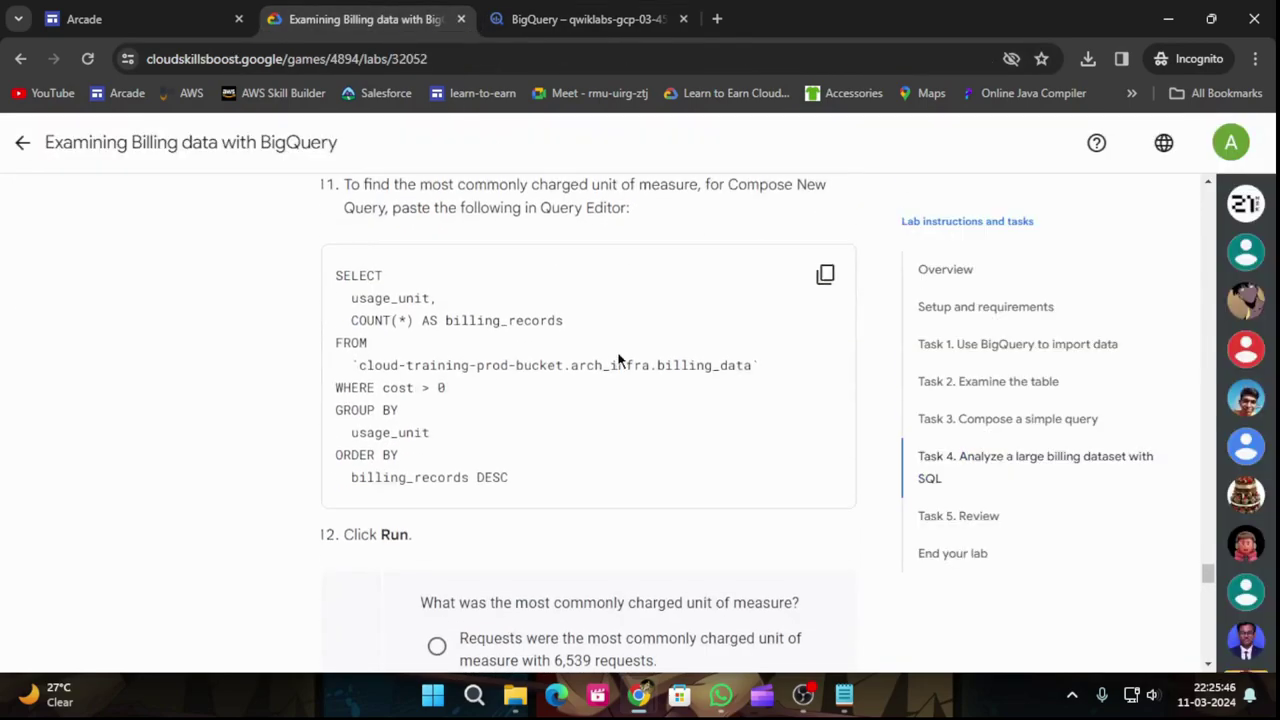
click(823, 266)
scroll(742, 353, down, 1)
scroll(743, 351, down, 2)
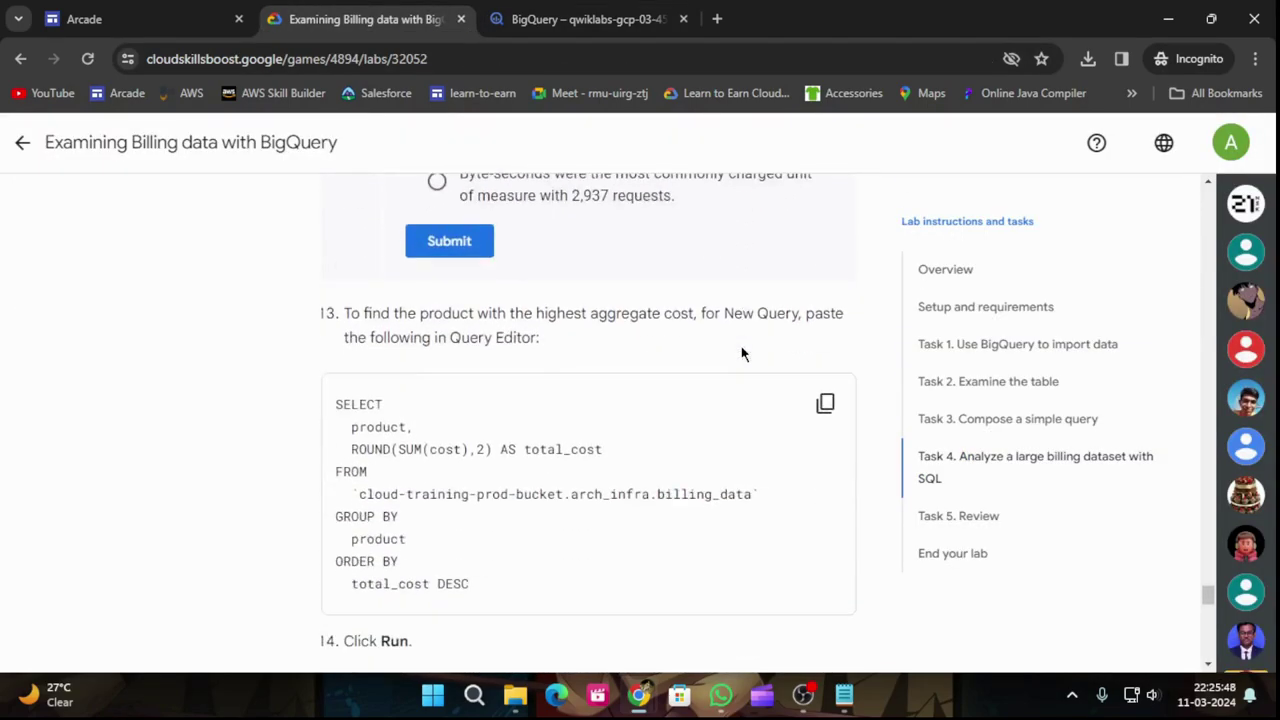
key(ctrl+Tab)
click(1149, 231)
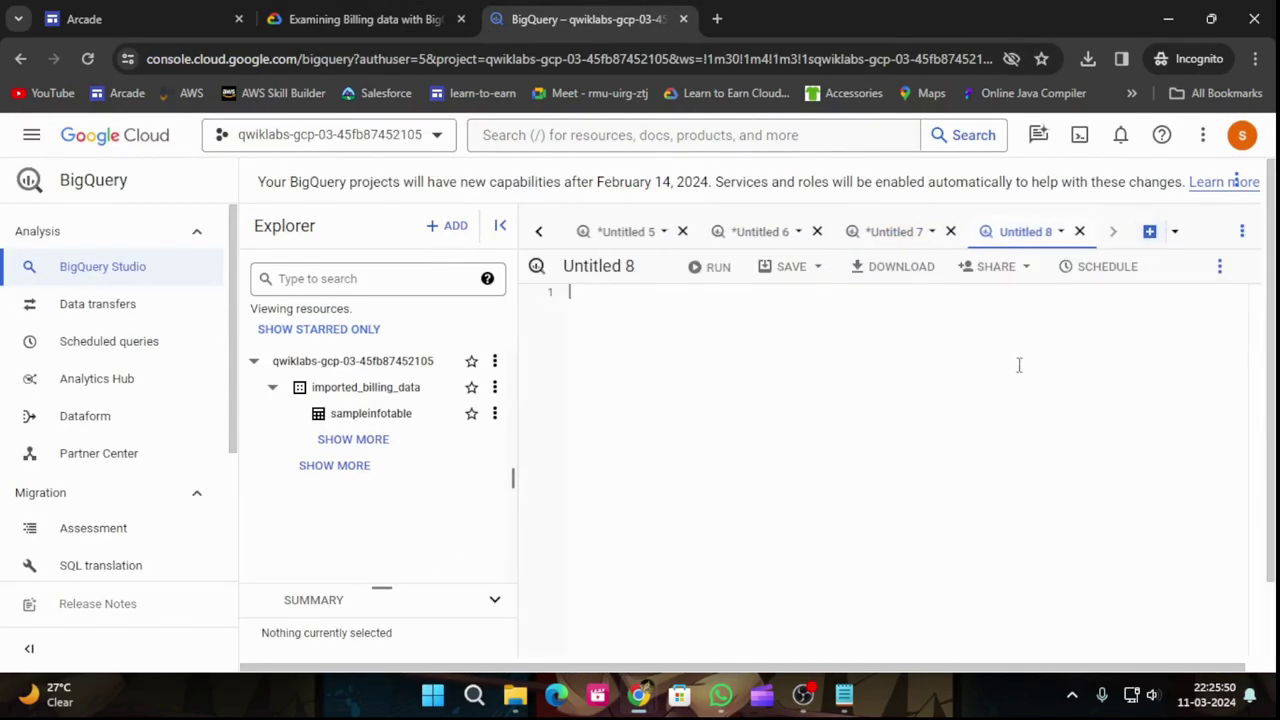
key(ctrl+v)
click(707, 268)
Copy the lab's query for the rounded total_cost per product and run it in a new BigQuery query.
click(446, 28)
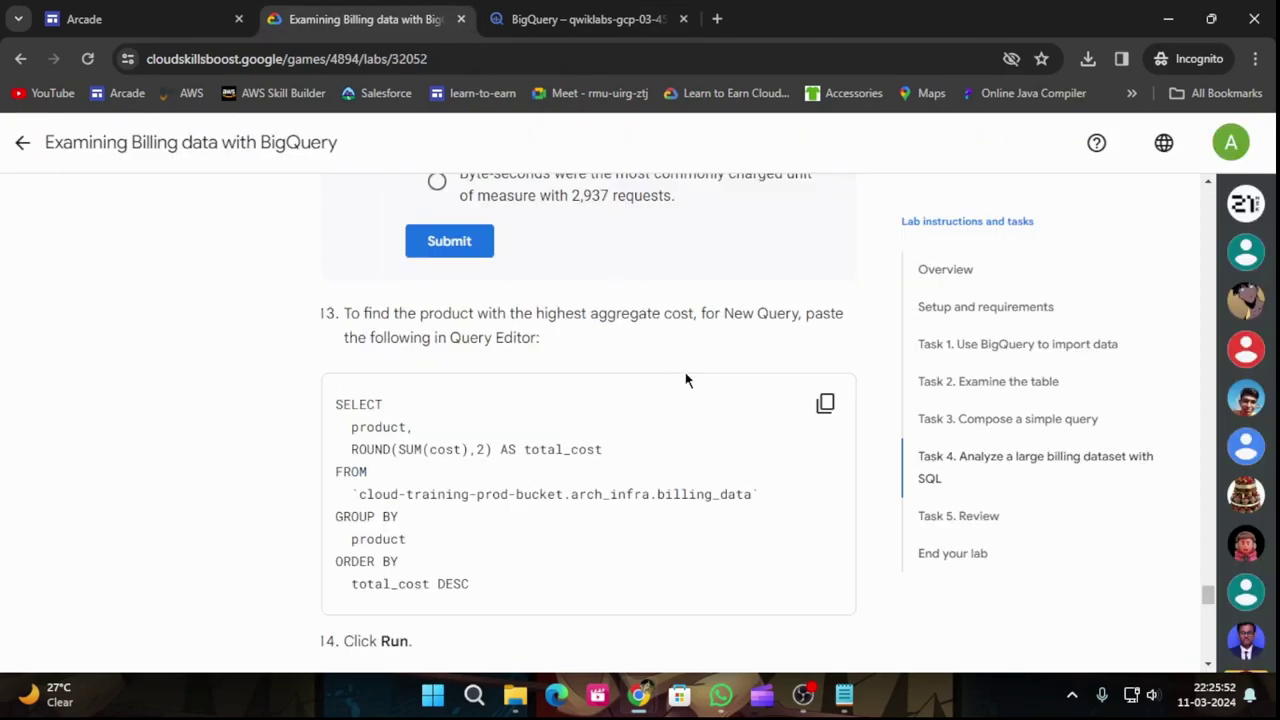
scroll(686, 380, down, 2)
click(808, 232)
scroll(794, 331, down, 6)
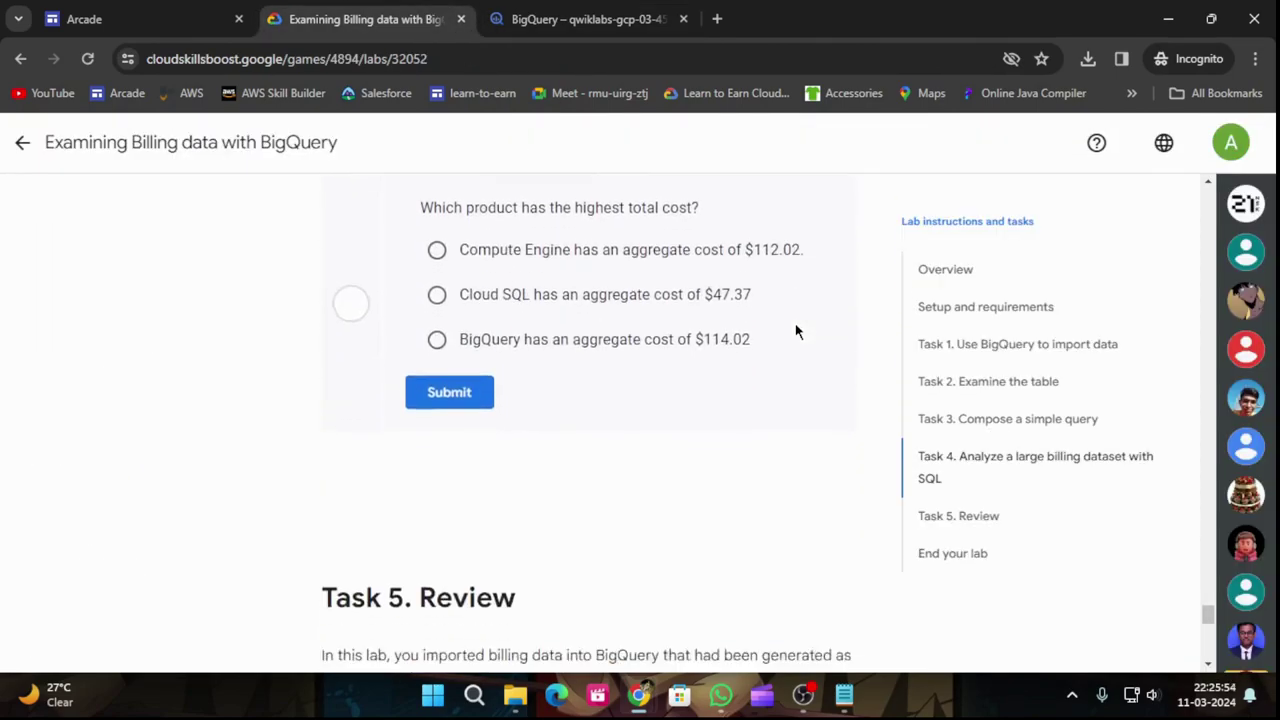
click(622, 18)
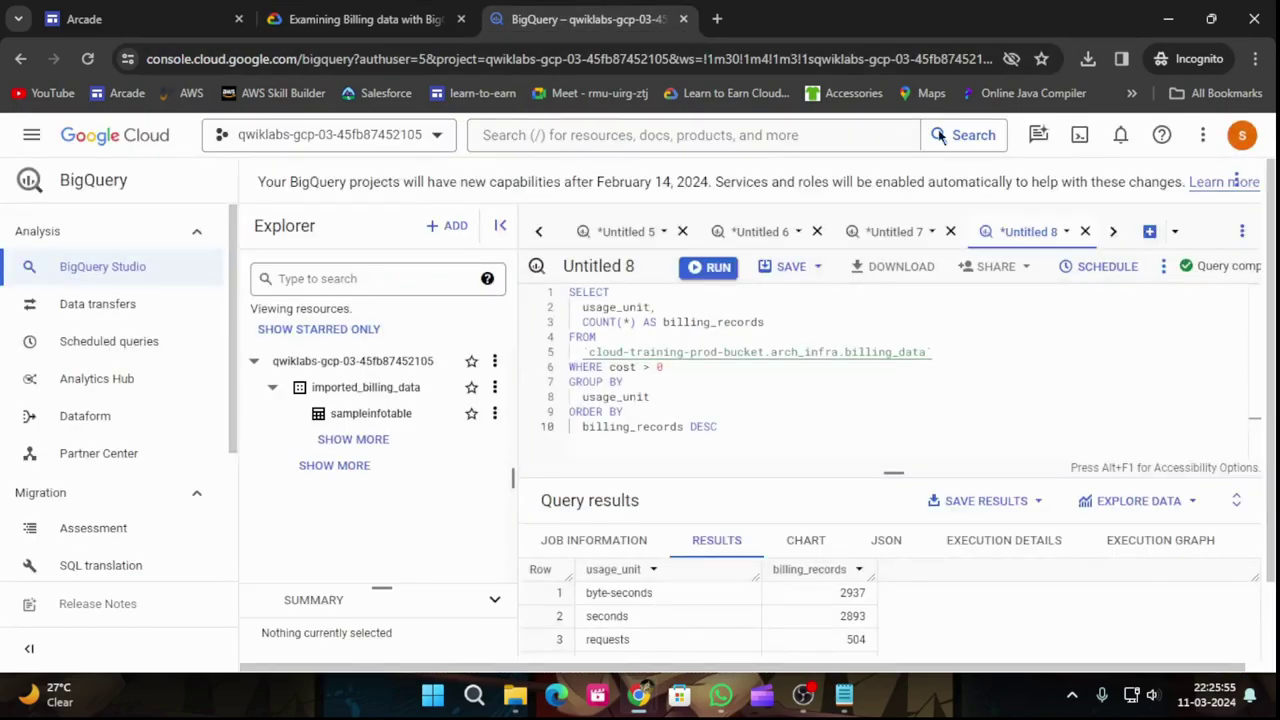
click(1149, 231)
key(ctrl+v)
click(708, 266)
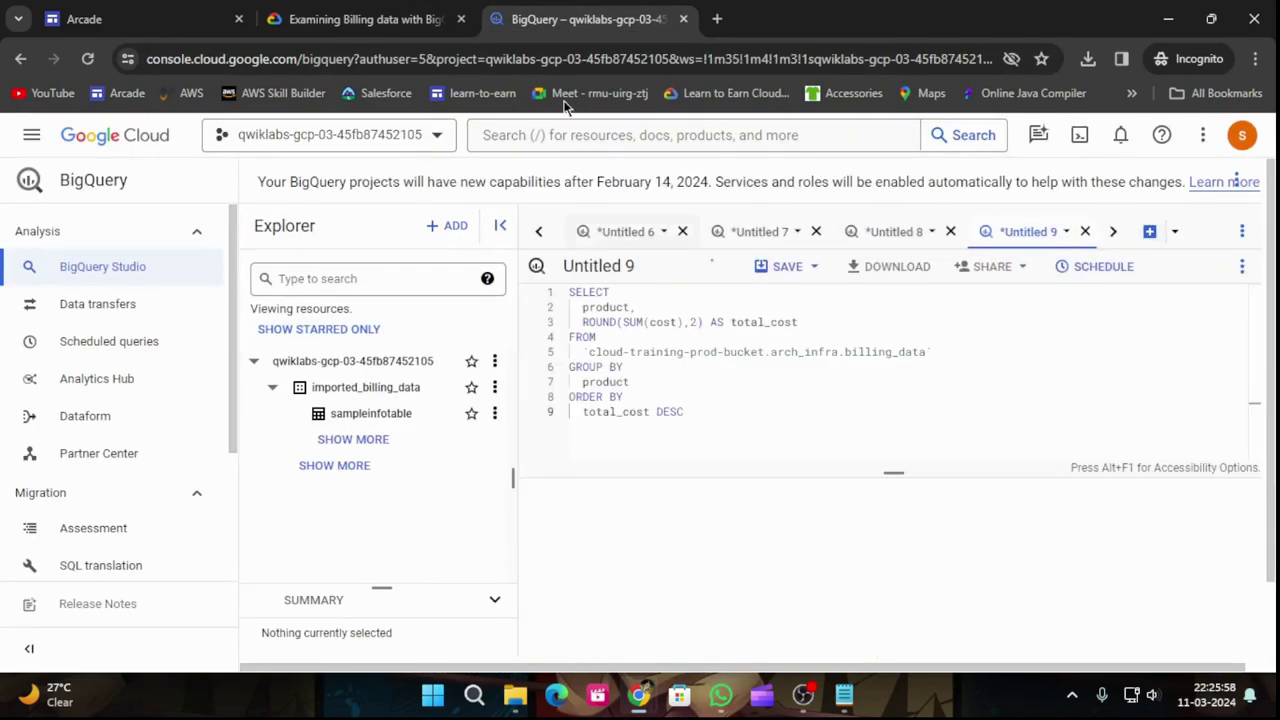
Return to The Arcade Certification Zone March 2024 page, reopen the Examining Billing data with BigQuery lab and end the lab.
click(360, 20)
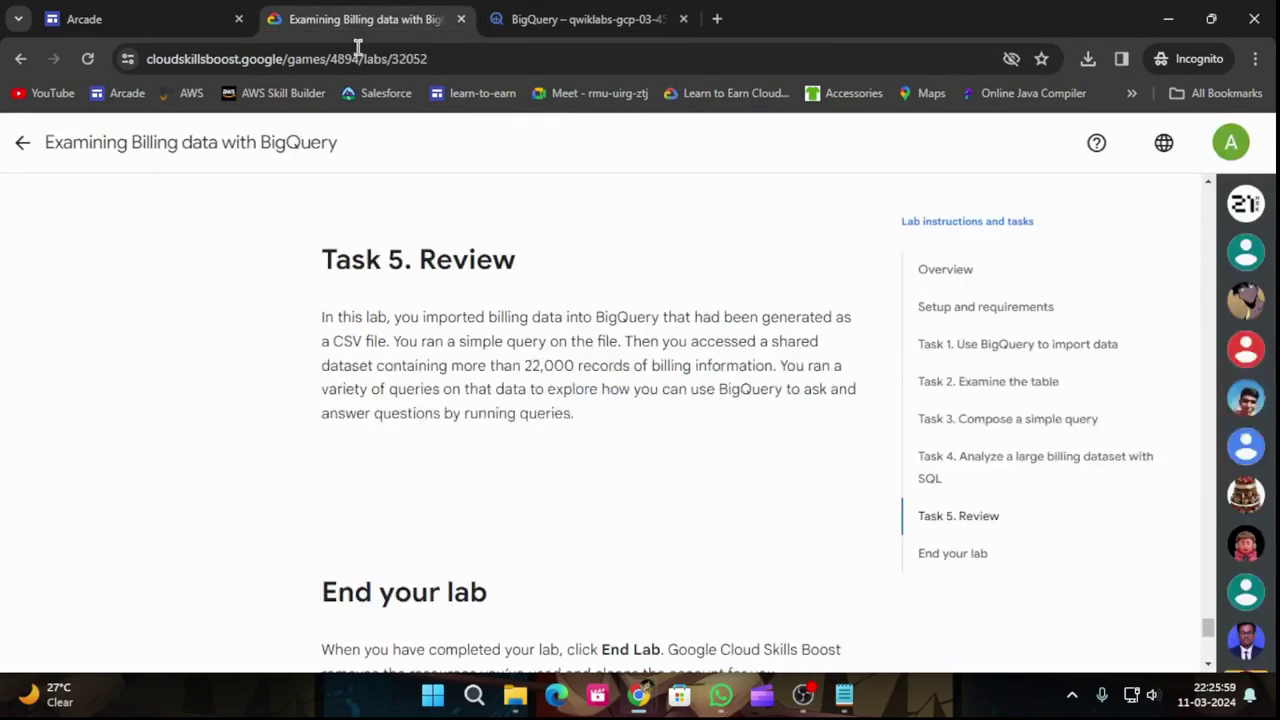
click(20, 145)
scroll(657, 423, down, 10)
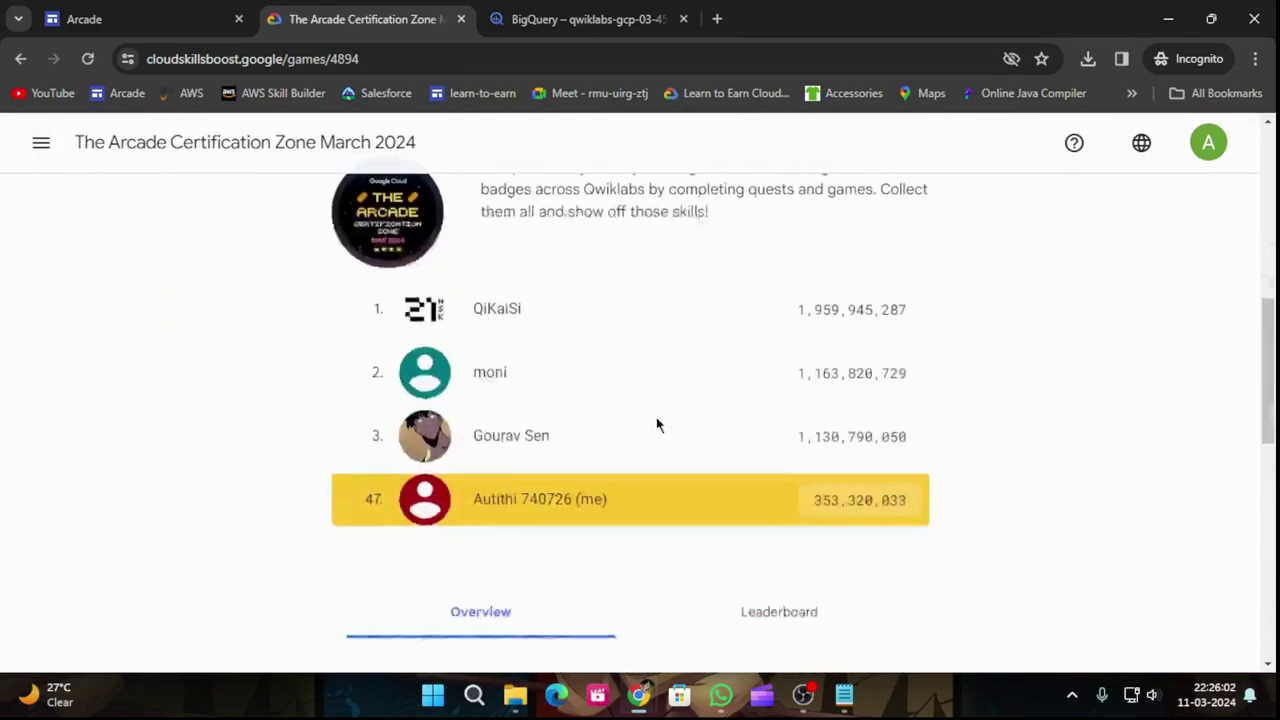
click(895, 385)
scroll(413, 441, down, 3)
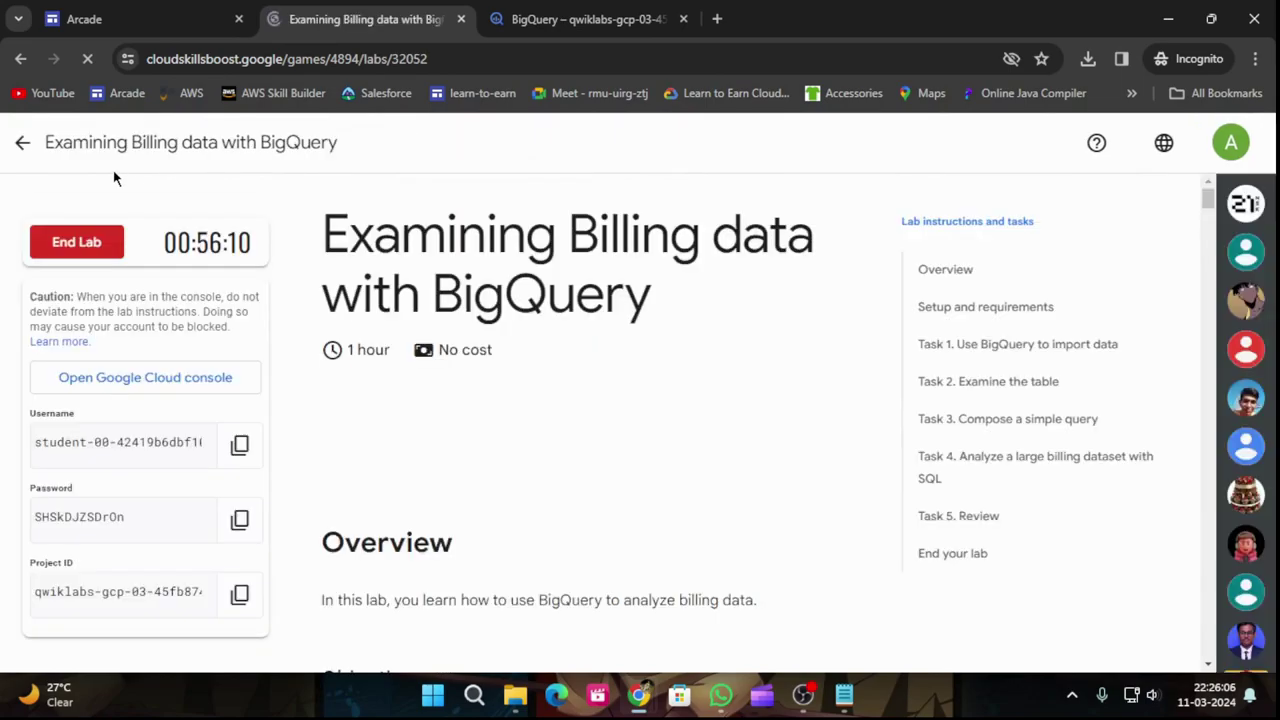
click(76, 243)
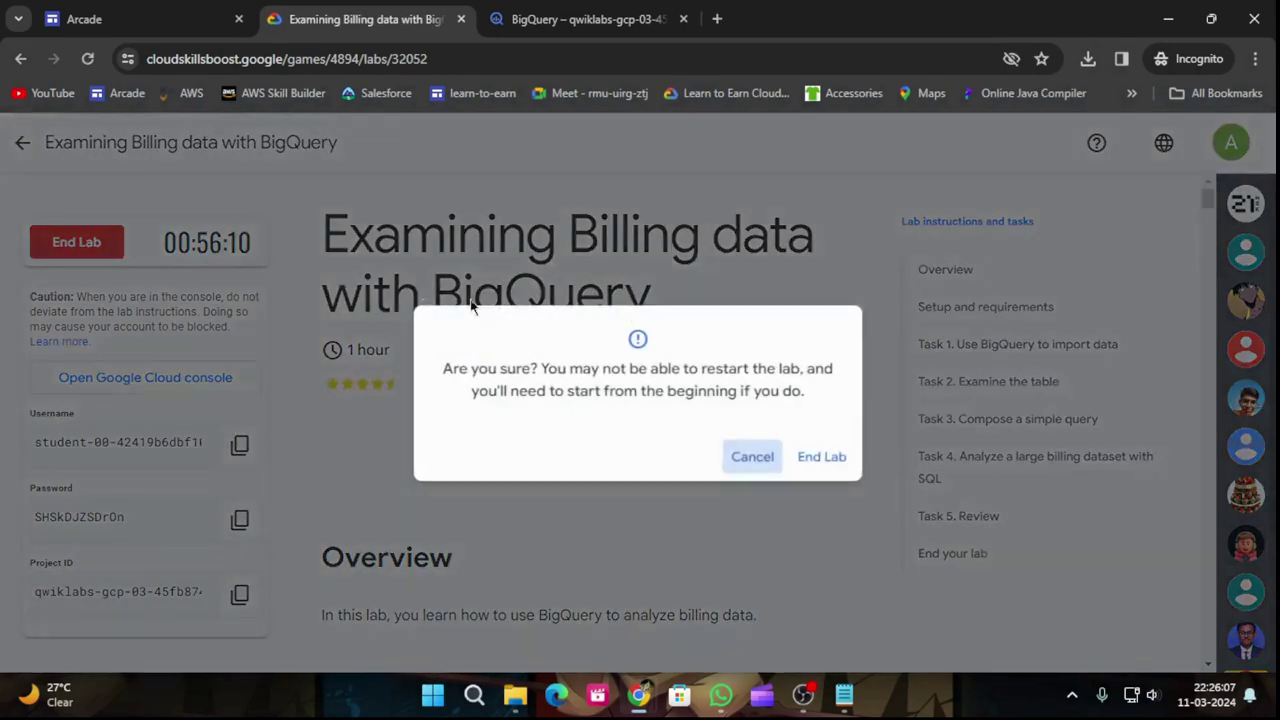
click(824, 457)
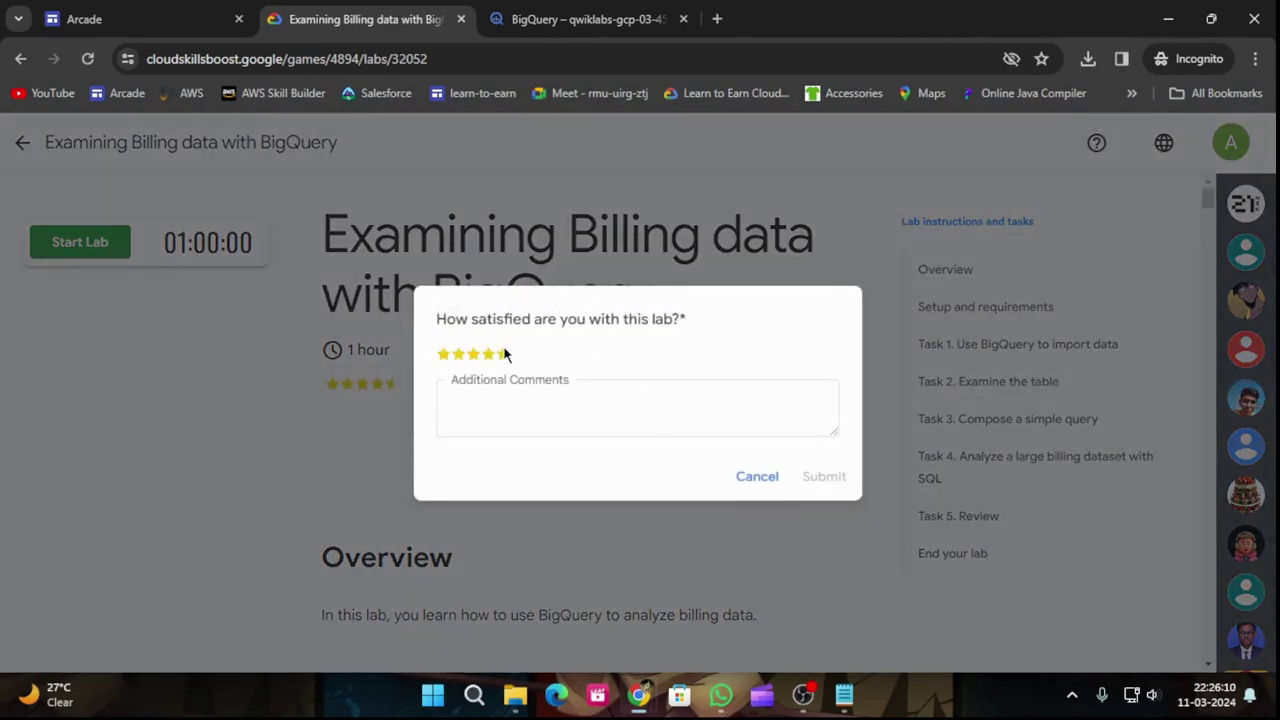